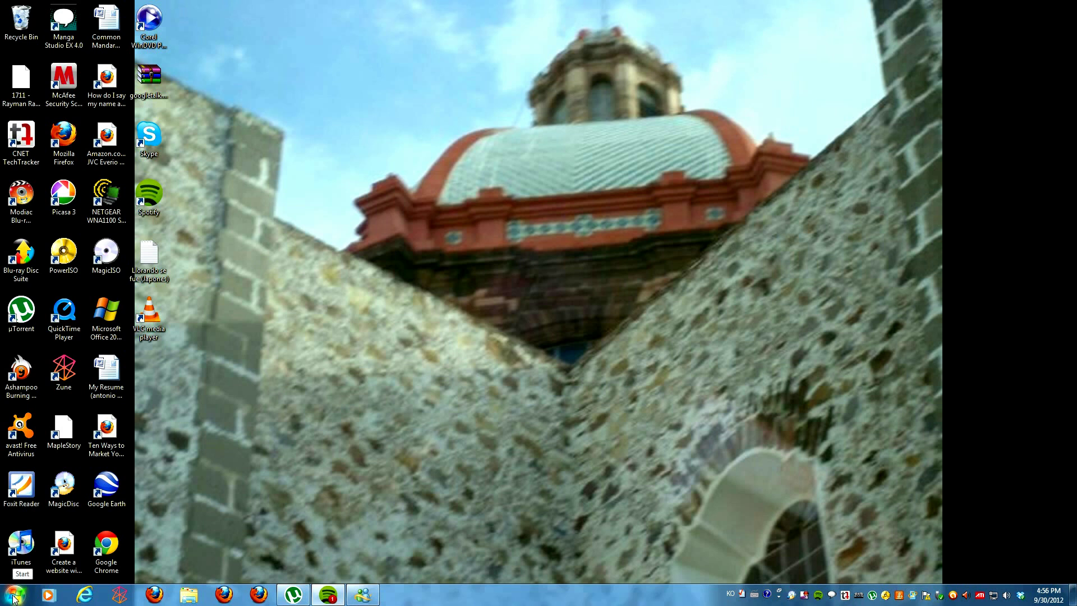
# - Search the Start menu for 'regional' to find Change the date, time, or number format
pyautogui.click(14, 598)
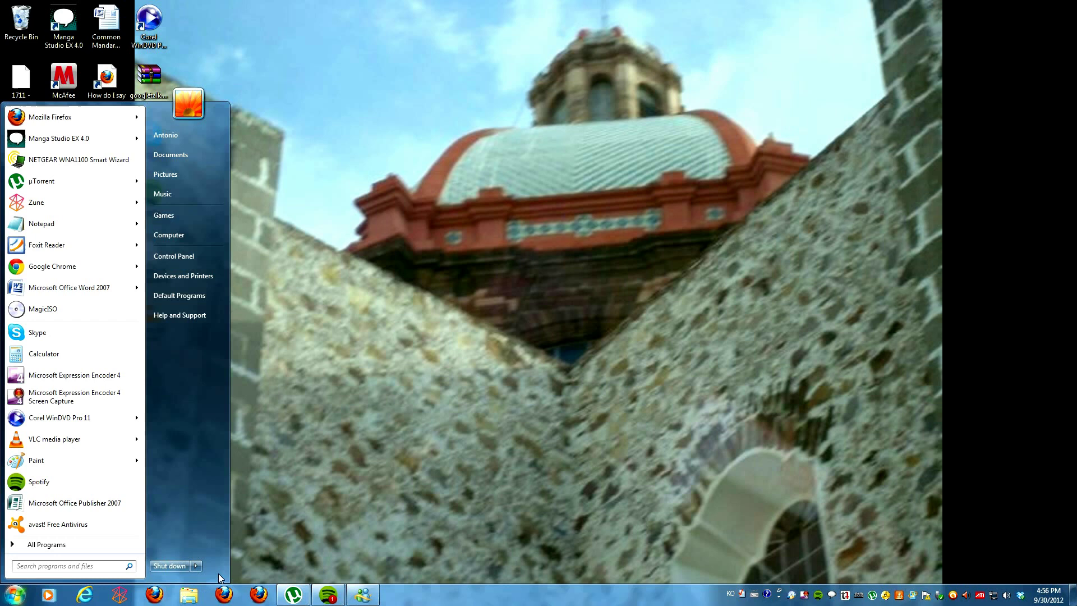
pyautogui.click(81, 564)
pyautogui.write('regional')
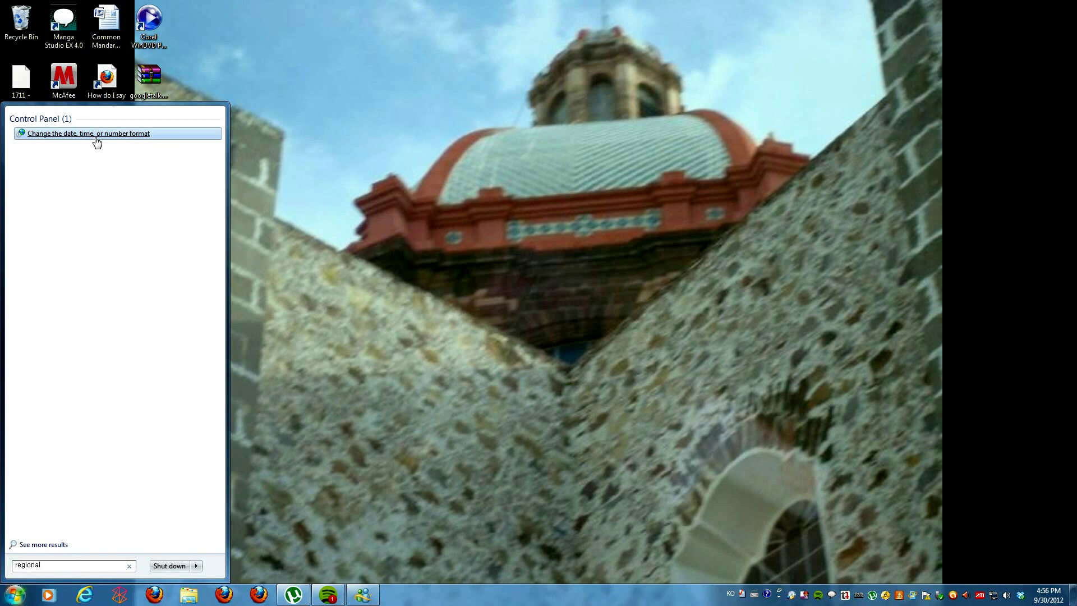
# - Go to Region and Language's Keyboards and Languages and bring up the Change keyboards settings
pyautogui.click(96, 138)
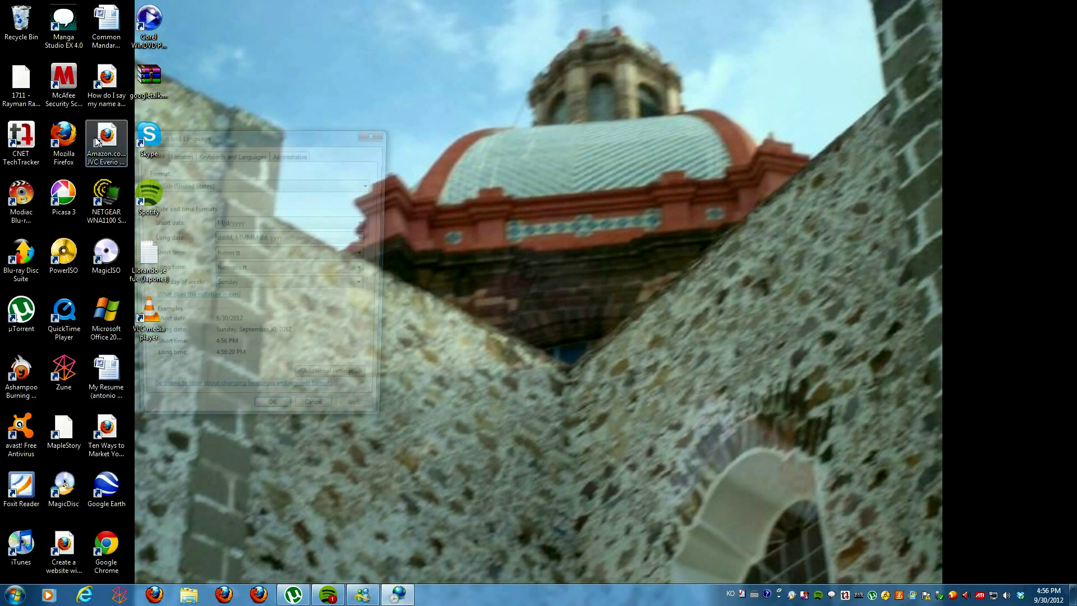
pyautogui.click(179, 152)
pyautogui.click(211, 156)
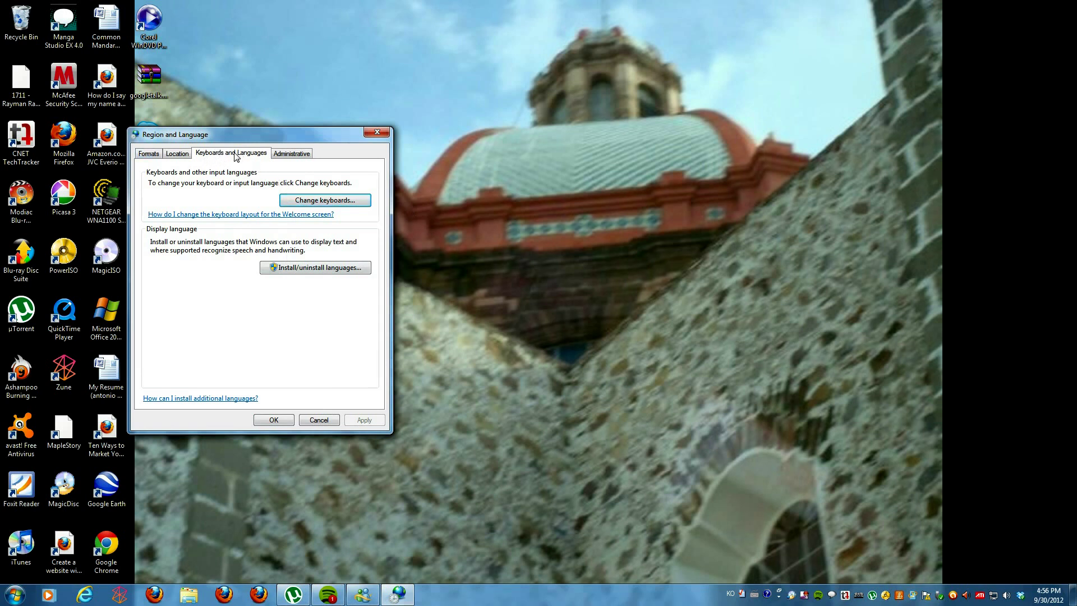
pyautogui.click(322, 203)
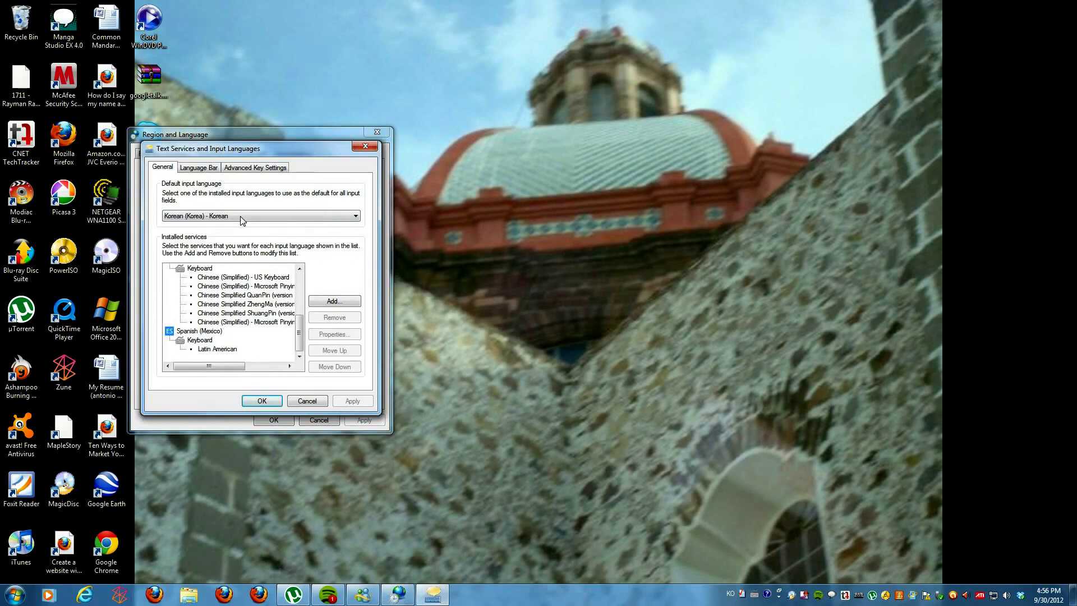
# - Choose Korean (Korea) - Microsoft IME as the default input language and bring up Add Input Language
pyautogui.scroll(3, 273, 324)
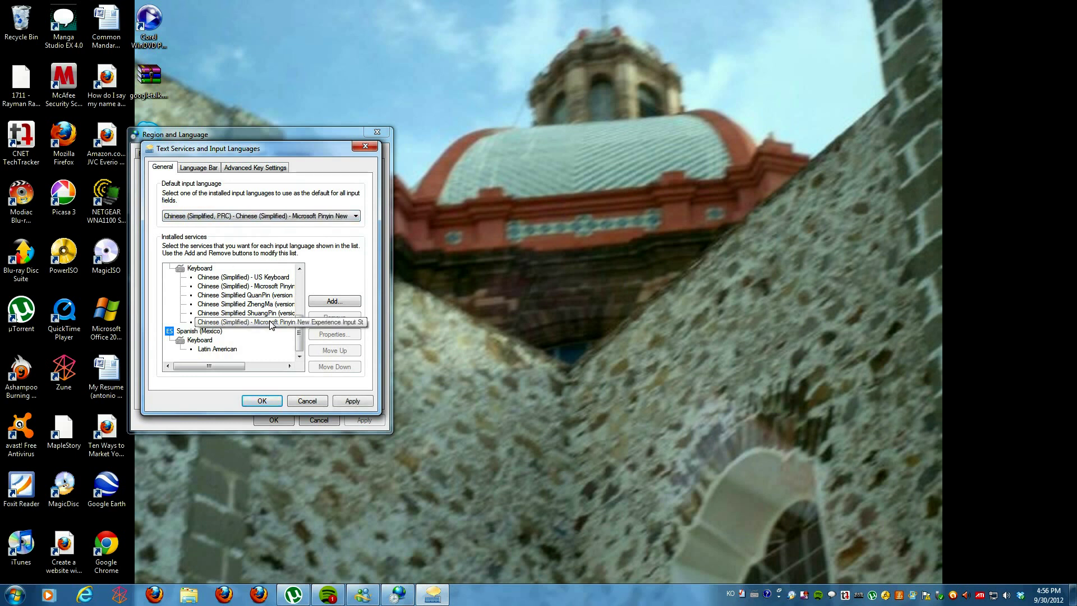
pyautogui.scroll(-3, 273, 324)
pyautogui.click(300, 268)
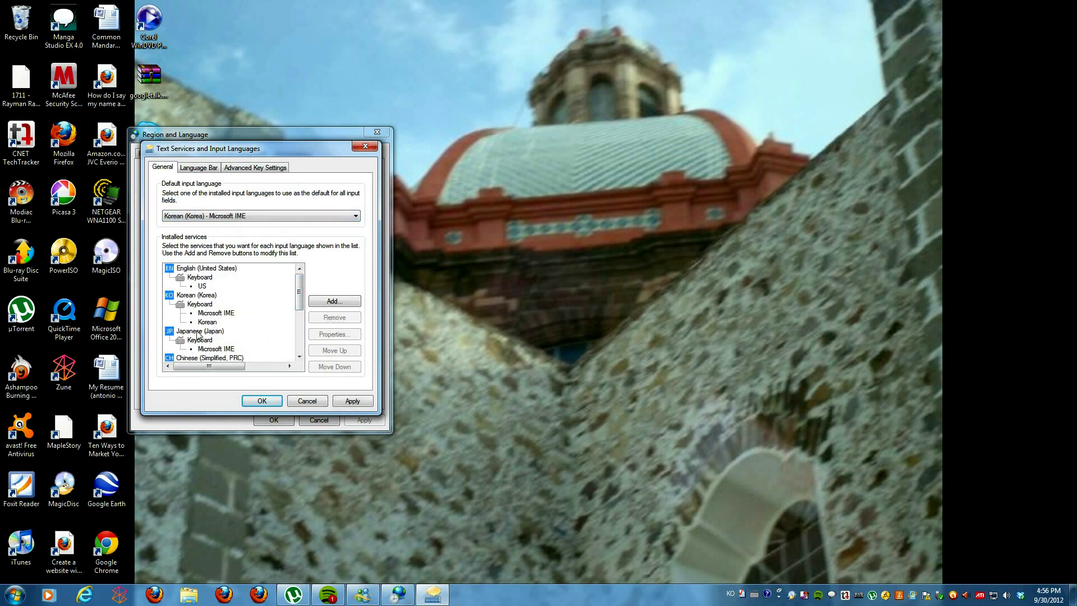
pyautogui.click(299, 356)
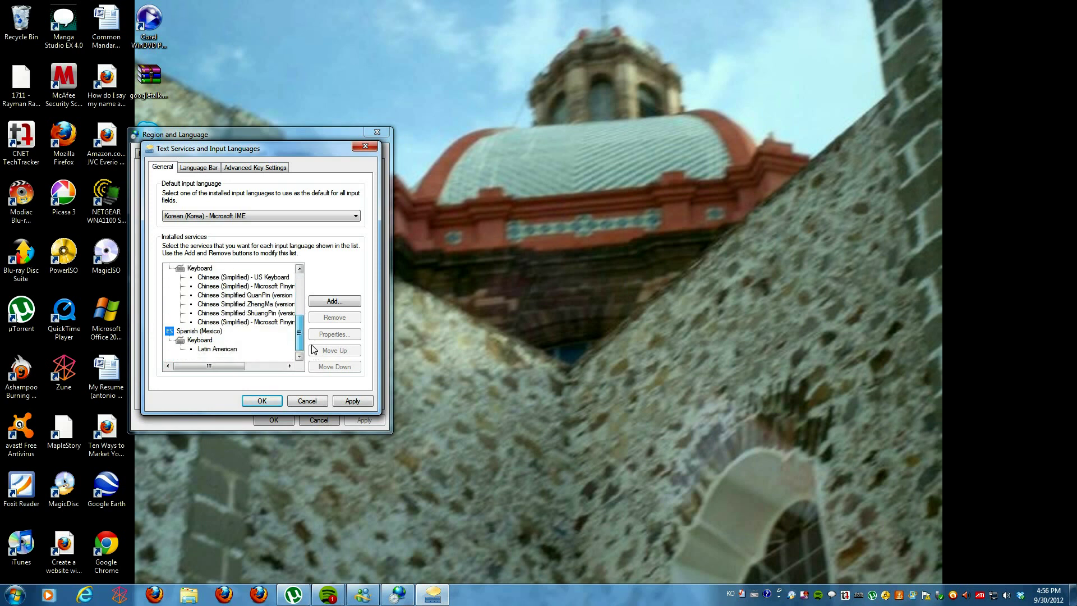
pyautogui.moveTo(300, 336); pyautogui.dragTo(300, 294)
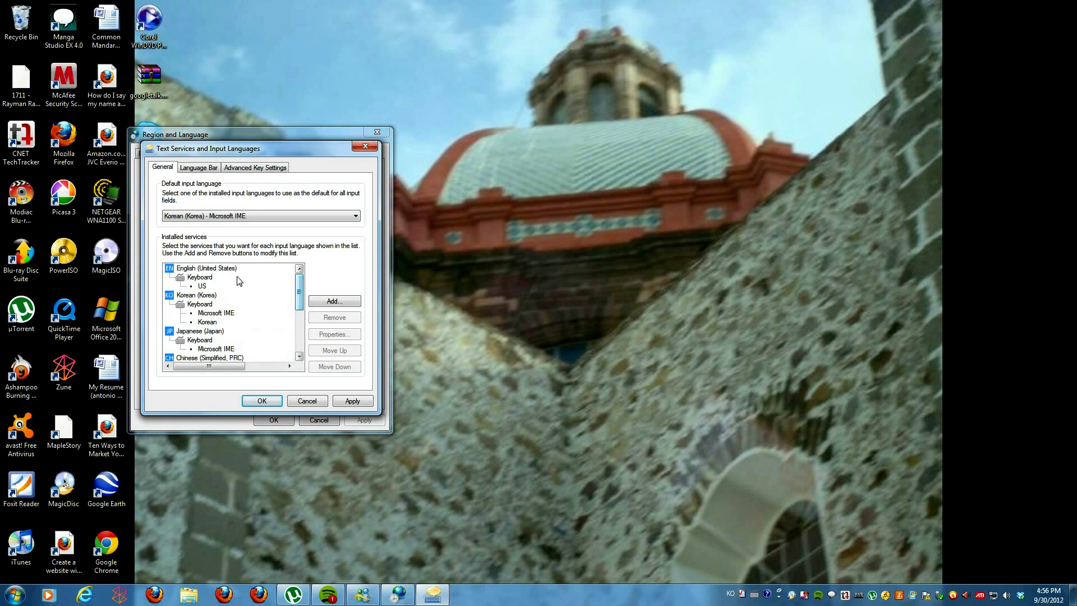
pyautogui.click(343, 303)
pyautogui.scroll(-4, 273, 323)
pyautogui.scroll(-20, 274, 322)
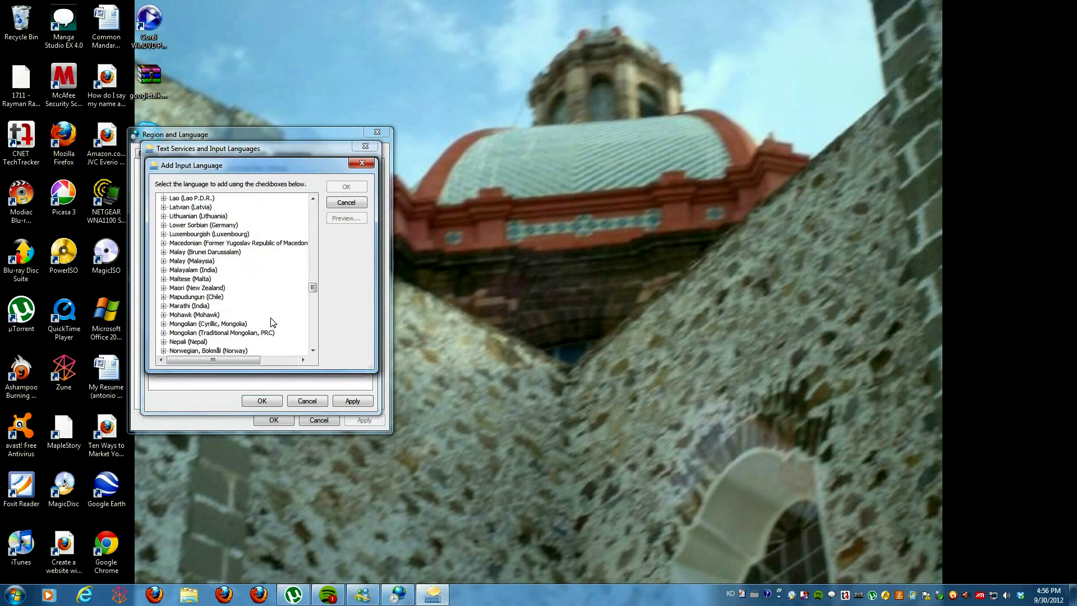
pyautogui.scroll(20, 273, 323)
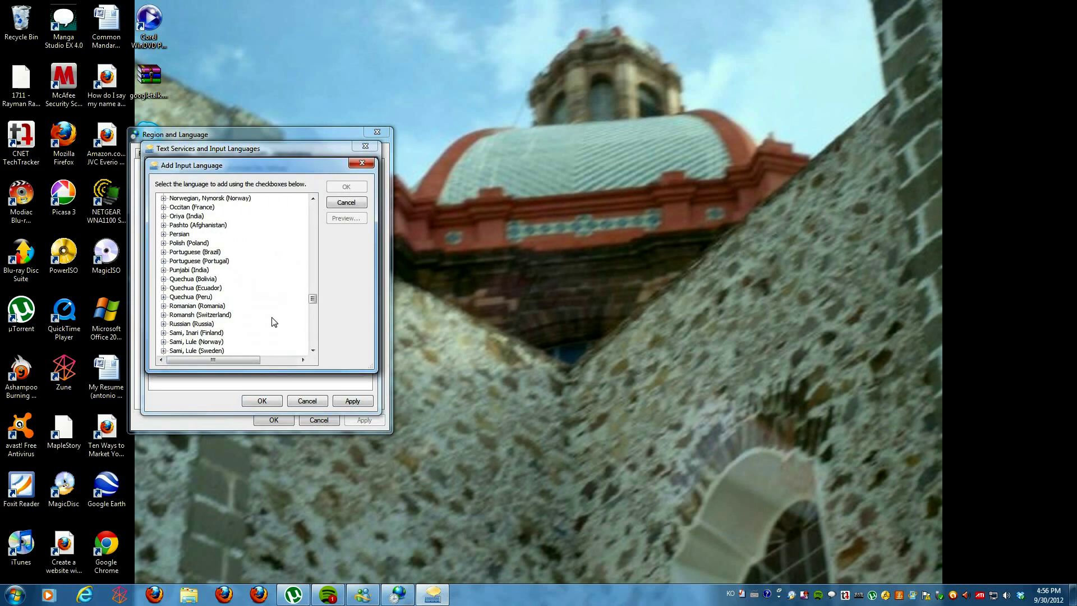
pyautogui.scroll(12, 274, 320)
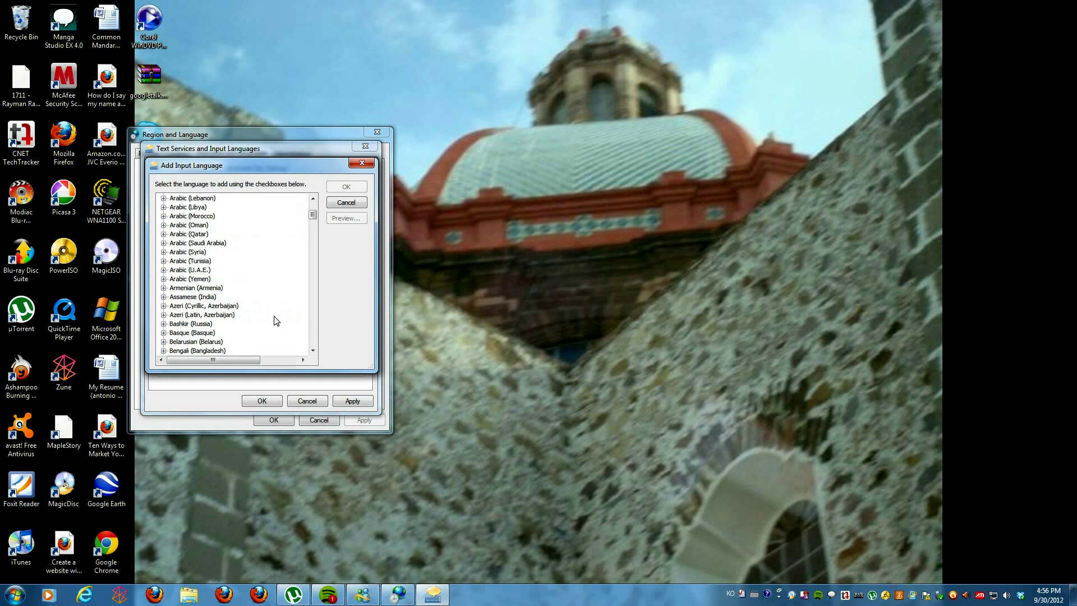
pyautogui.scroll(-20, 274, 319)
pyautogui.scroll(-15, 274, 320)
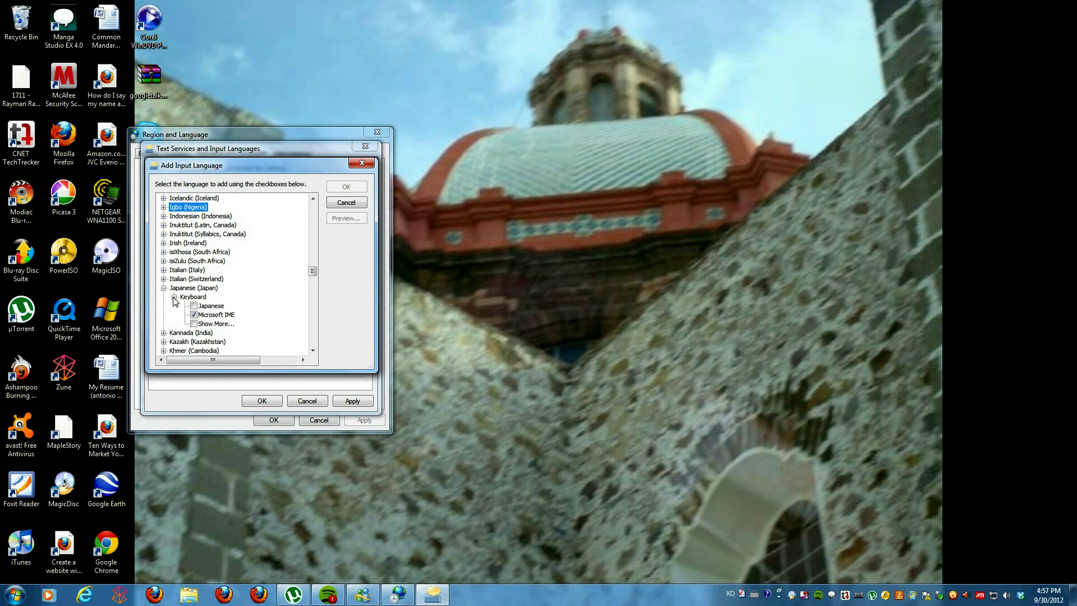
pyautogui.click(194, 315)
pyautogui.click(346, 204)
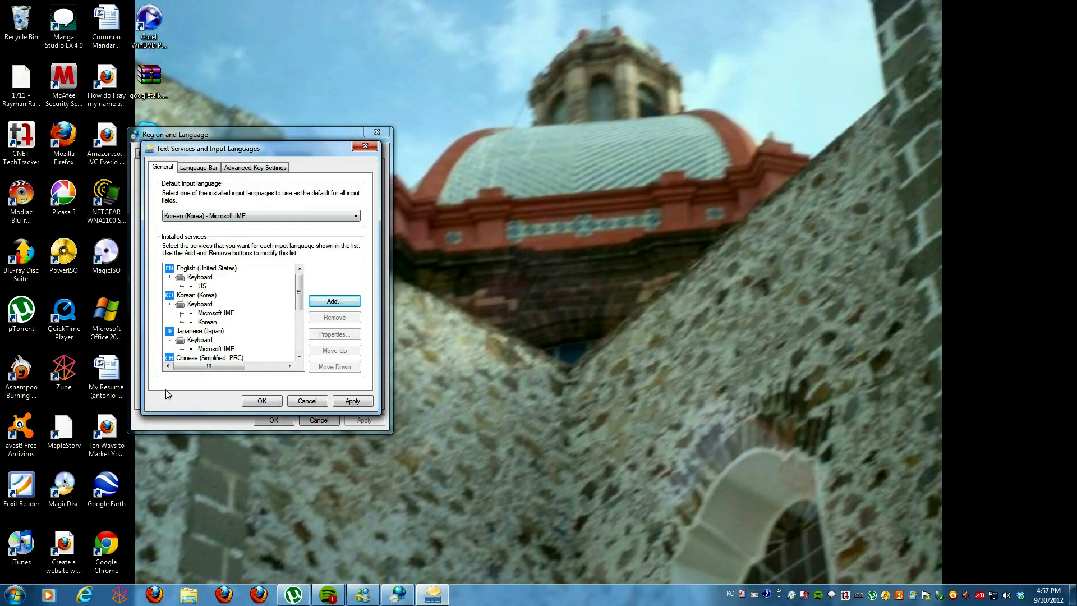
pyautogui.click(345, 302)
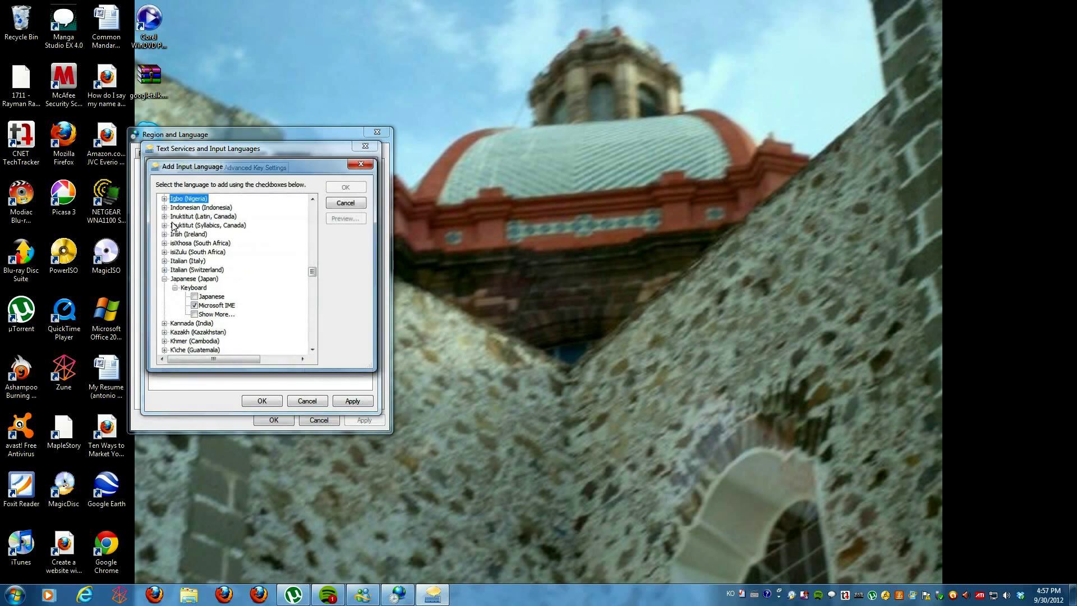
pyautogui.scroll(-3, 252, 289)
pyautogui.scroll(15, 249, 292)
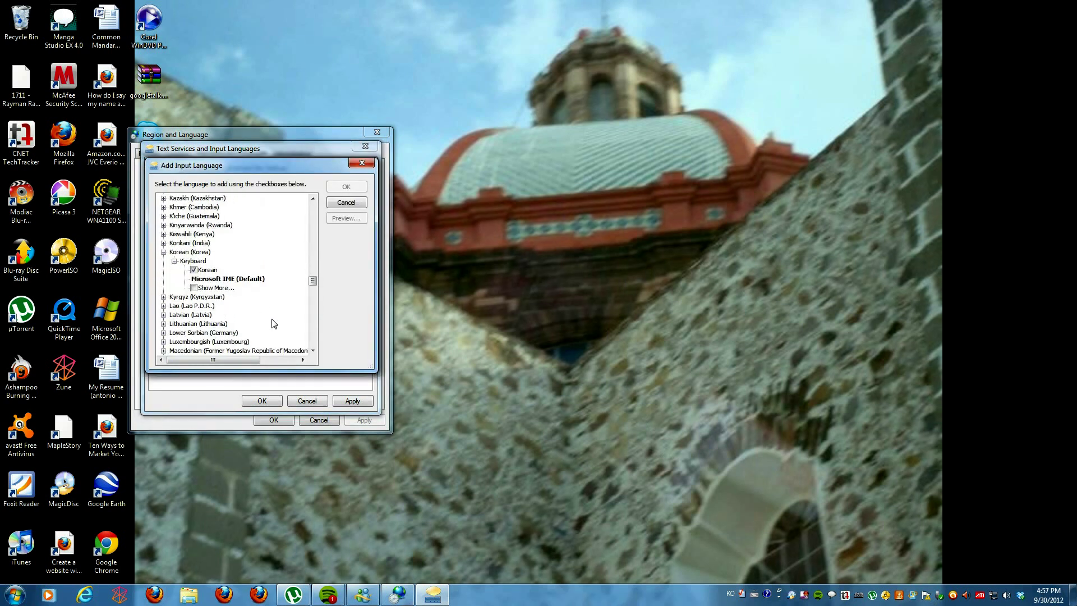
pyautogui.scroll(20, 298, 326)
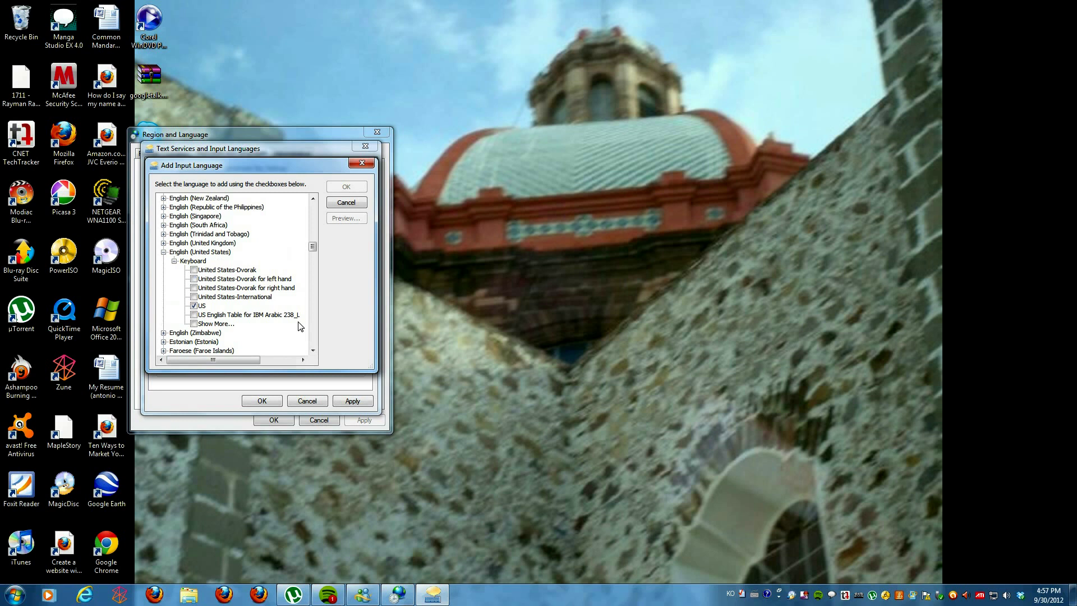
pyautogui.scroll(-3, 298, 326)
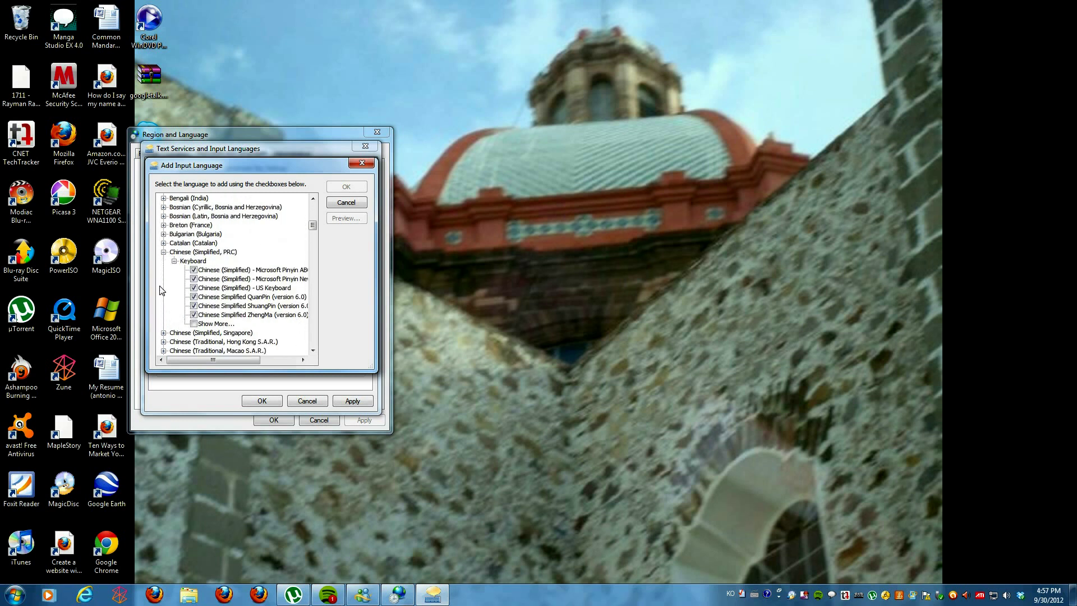
pyautogui.moveTo(219, 364); pyautogui.dragTo(191, 379)
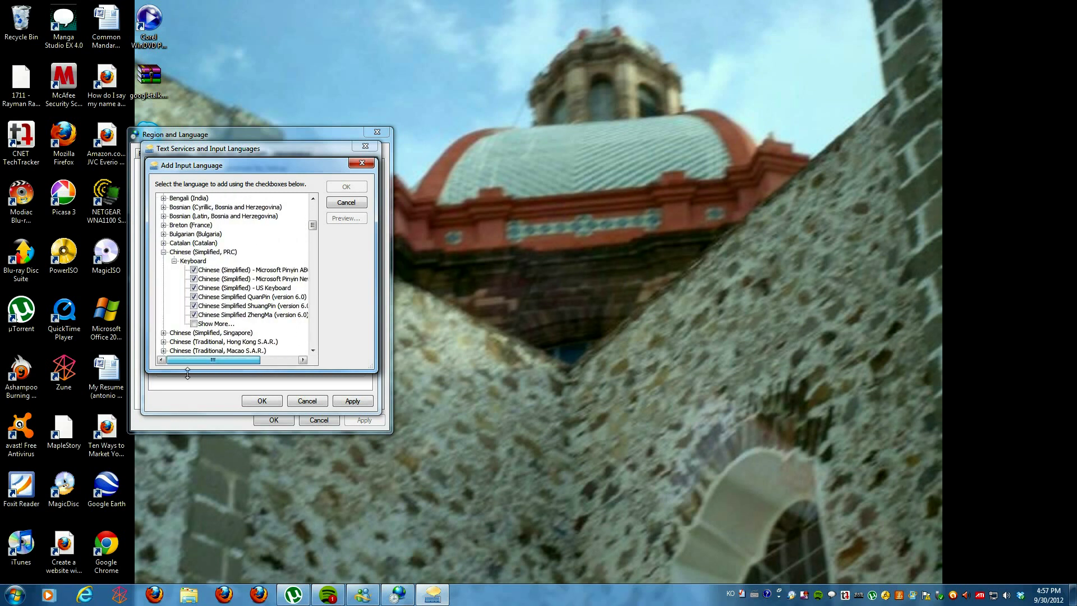
pyautogui.click(235, 254)
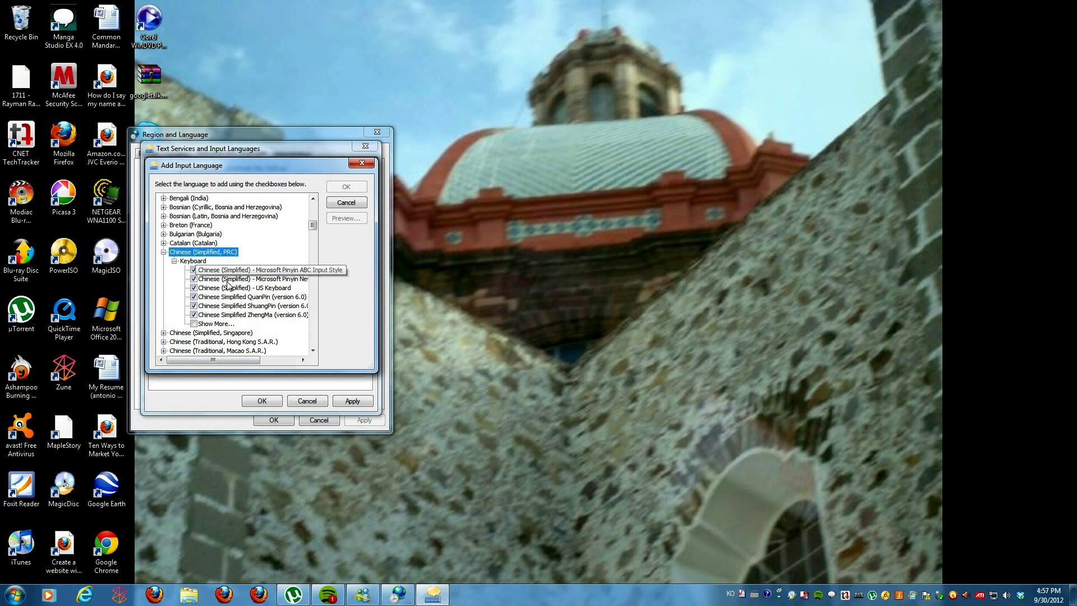
pyautogui.moveTo(227, 365); pyautogui.dragTo(274, 361)
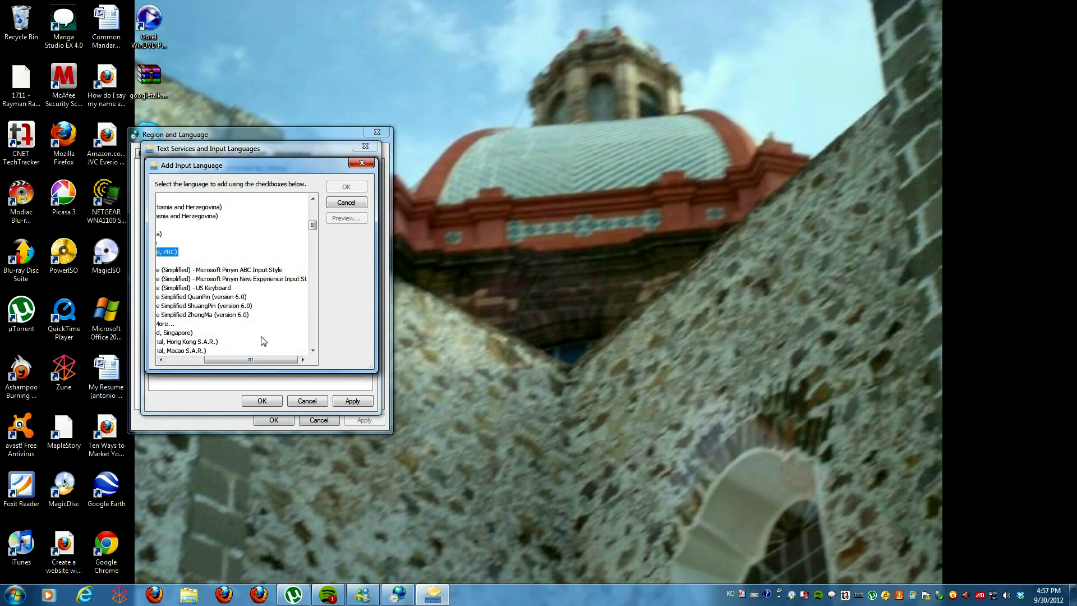
pyautogui.moveTo(256, 359); pyautogui.dragTo(179, 343)
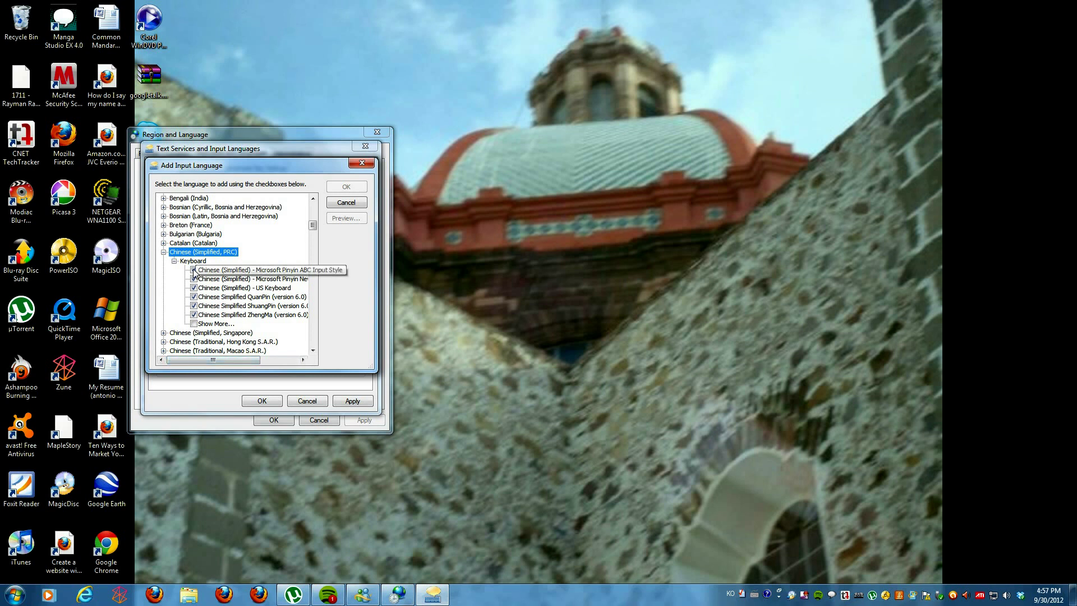
pyautogui.click(362, 164)
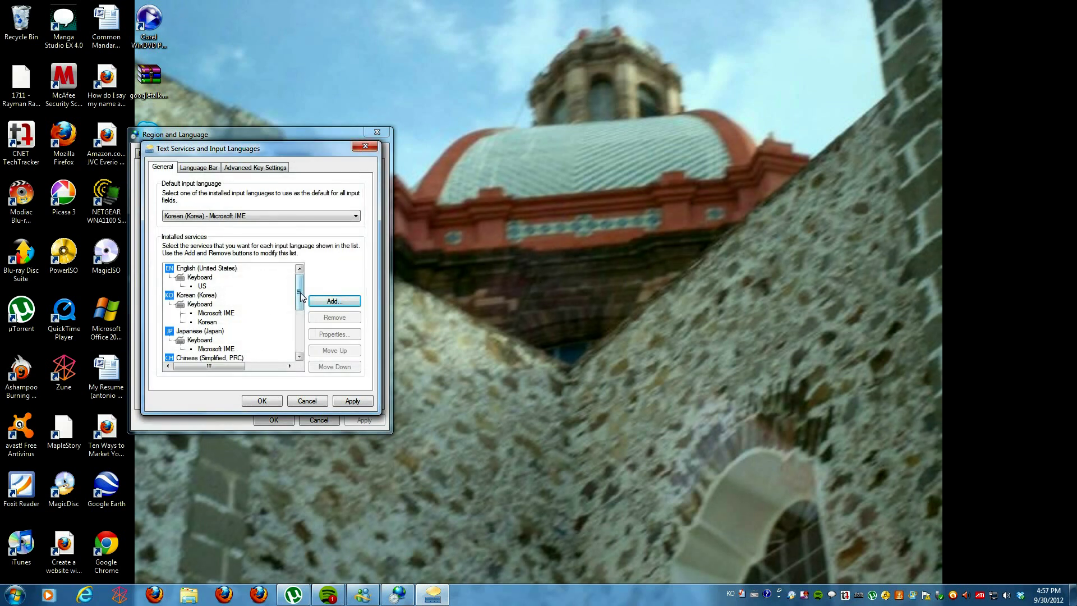
pyautogui.moveTo(299, 292)
pyautogui.mouseDown()
pyautogui.moveTo(313, 321)
pyautogui.moveTo(312, 286)
pyautogui.mouseUp()
# - Add the Korean (Korea) Microsoft IME keyboard and close the text services settings
pyautogui.click(334, 301)
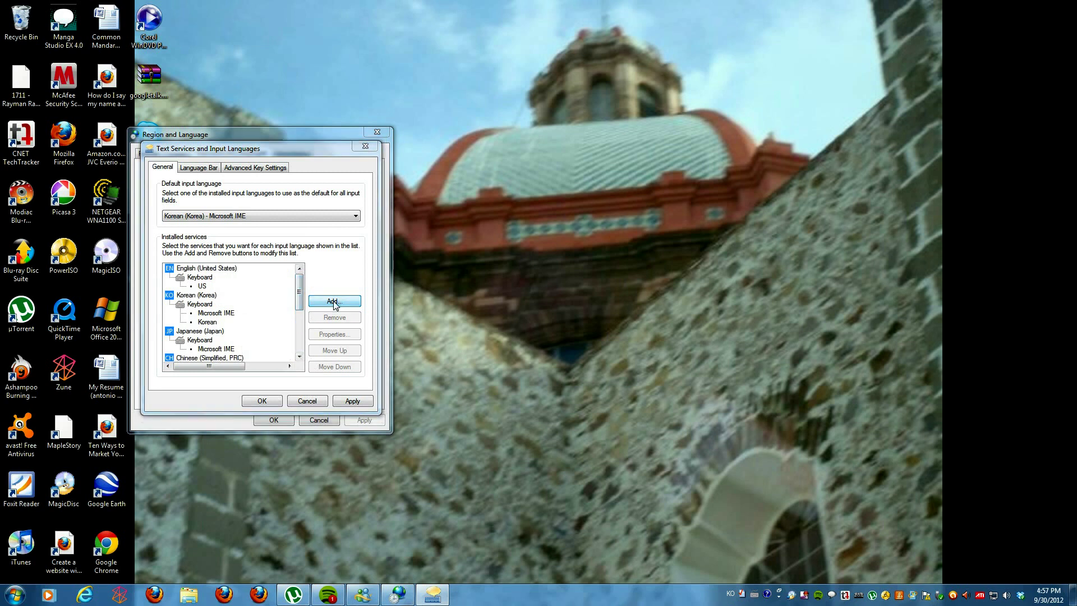
pyautogui.scroll(-4, 236, 240)
pyautogui.scroll(4, 174, 280)
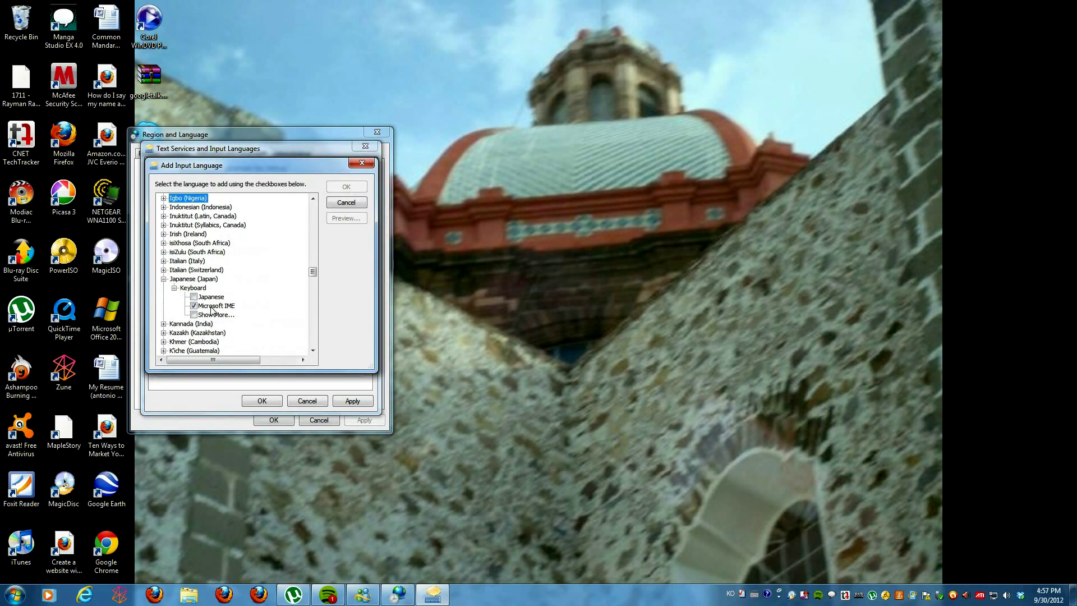
pyautogui.scroll(5, 276, 274)
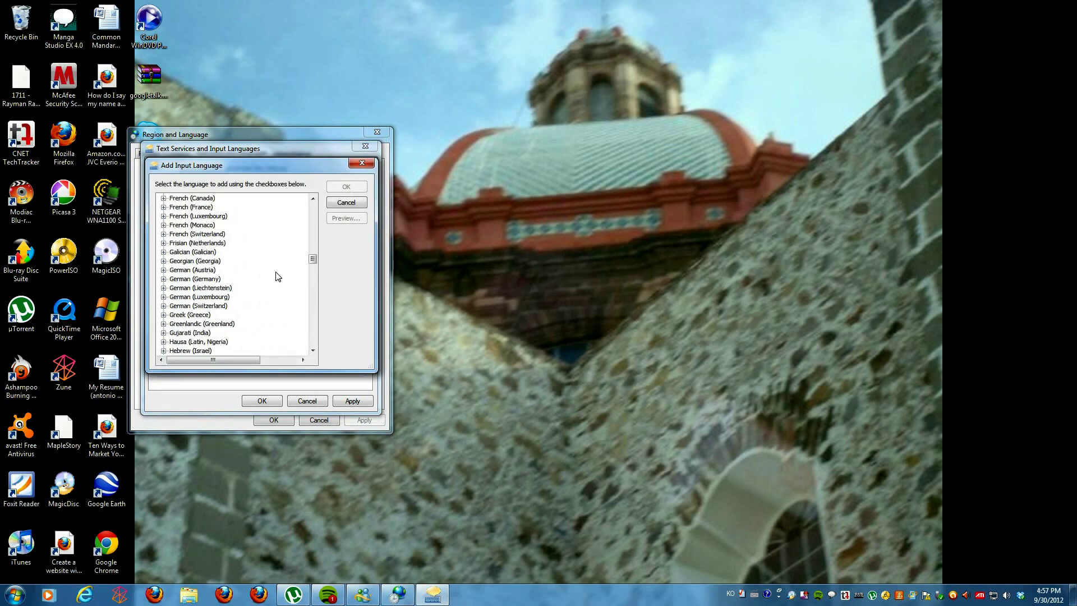
pyautogui.press('Down')
pyautogui.press('Down')
pyautogui.press('Down')
pyautogui.press('Down')
pyautogui.press('Down')
pyautogui.press('Down')
pyautogui.press('Down')
pyautogui.press('Down')
pyautogui.press('Down')
pyautogui.press('Down')
pyautogui.press('Down')
pyautogui.press('Down')
pyautogui.press('Down')
pyautogui.press('Down')
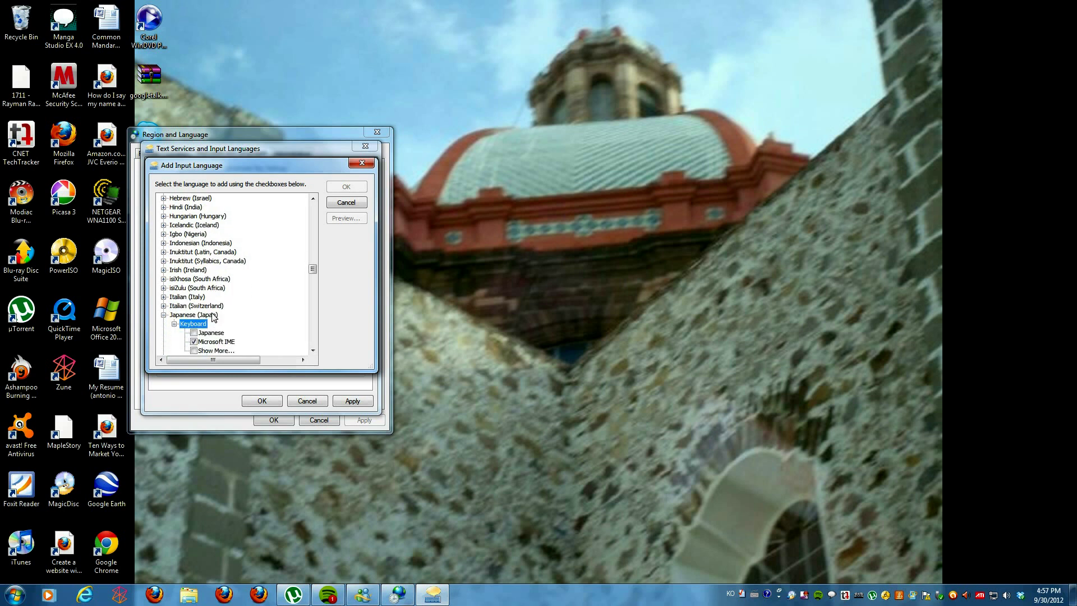
pyautogui.press('Down')
pyautogui.press('Down')
pyautogui.press('Down')
pyautogui.scroll(-3, 205, 316)
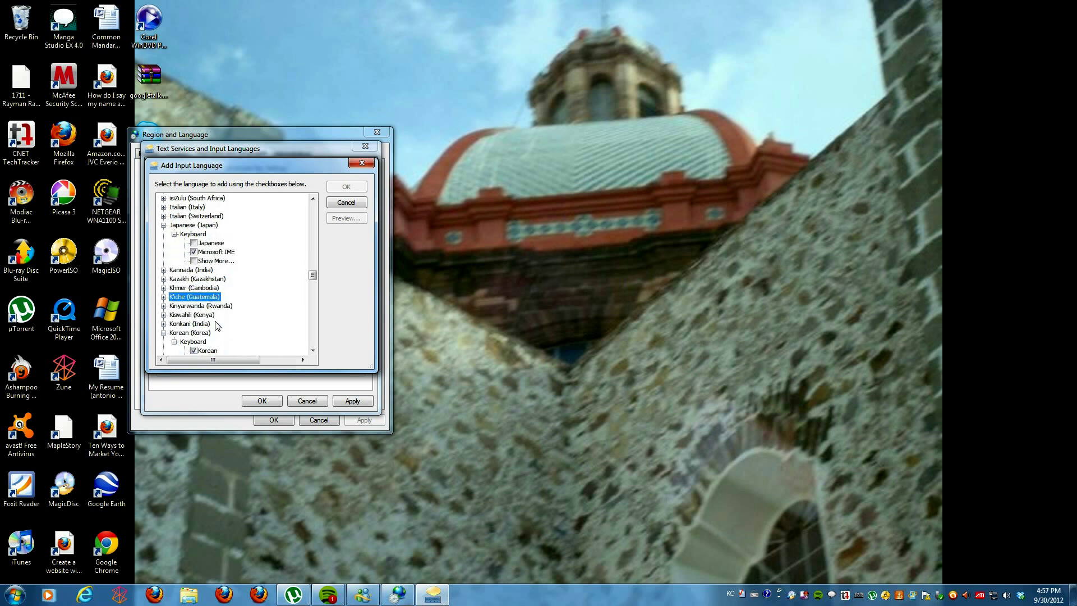
pyautogui.click(190, 306)
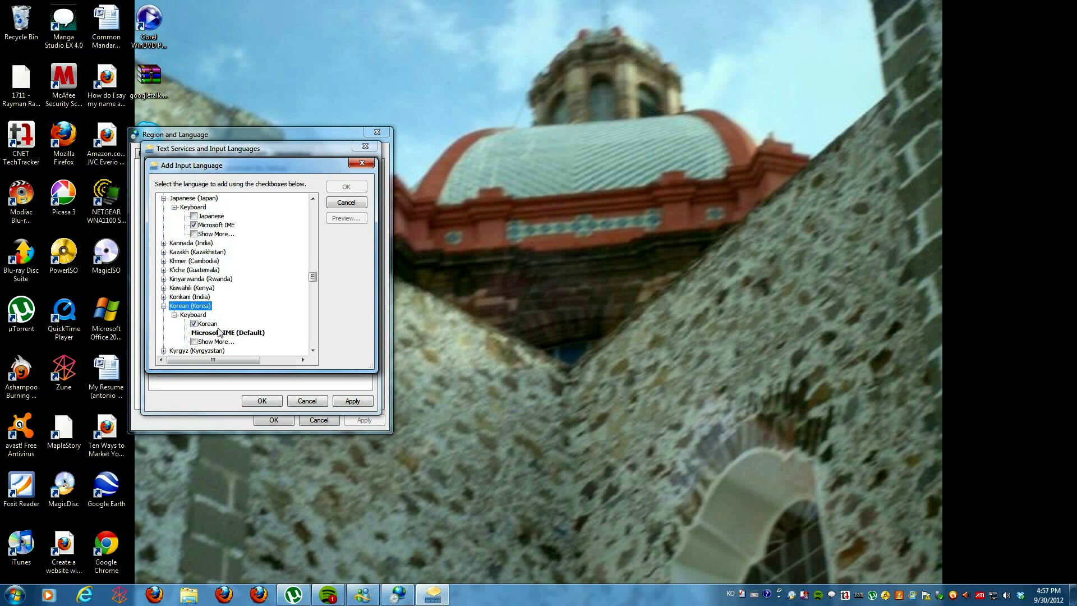
pyautogui.scroll(-1, 214, 334)
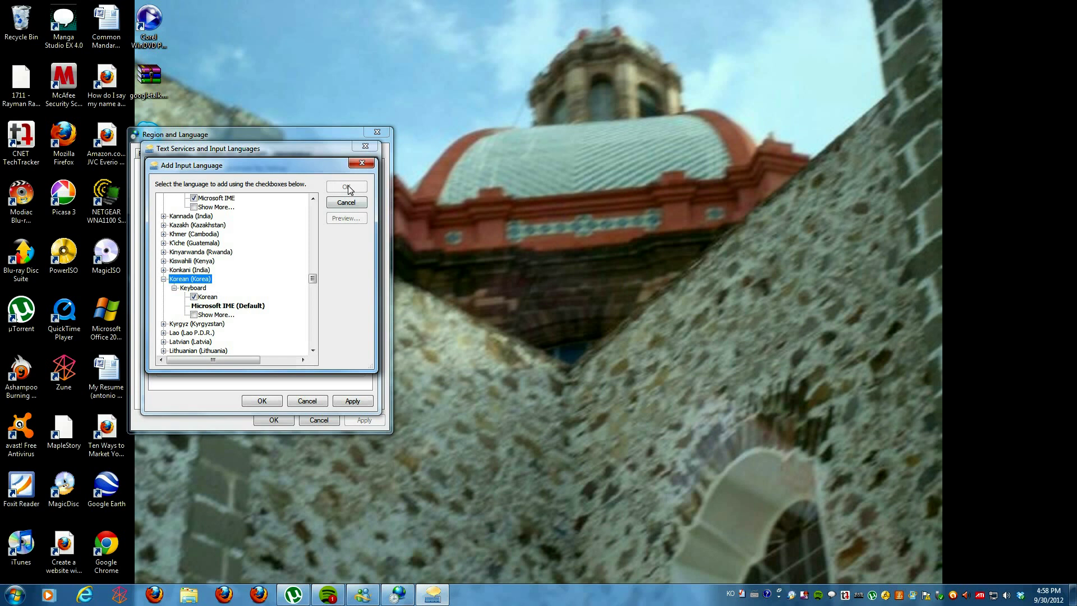
pyautogui.click(360, 164)
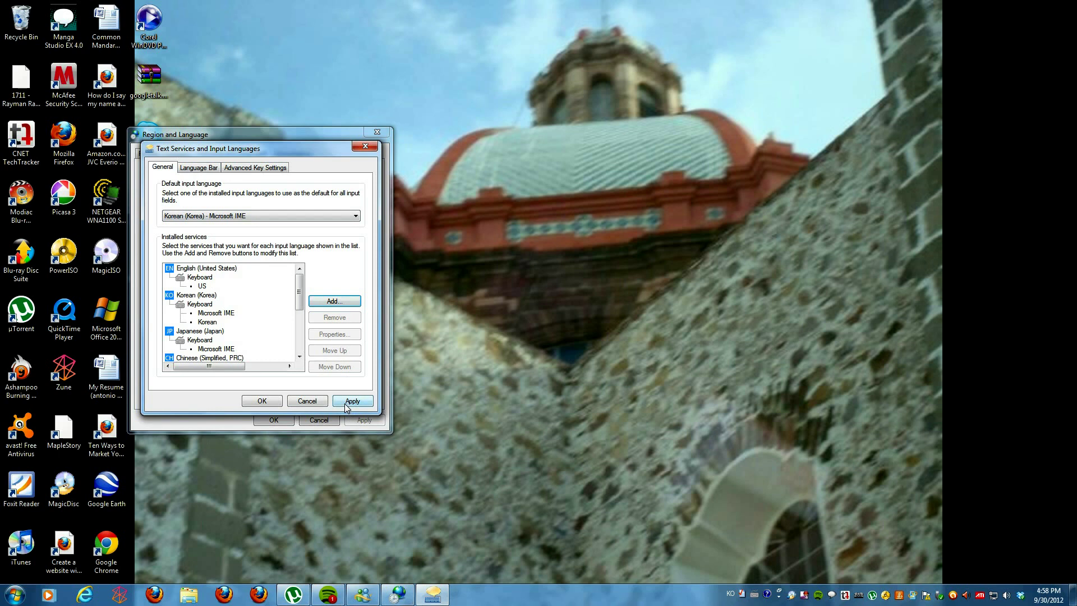
pyautogui.click(372, 147)
# - Close Region and Language, launch Chrome and load the Google homepage in a new tab
pyautogui.click(378, 133)
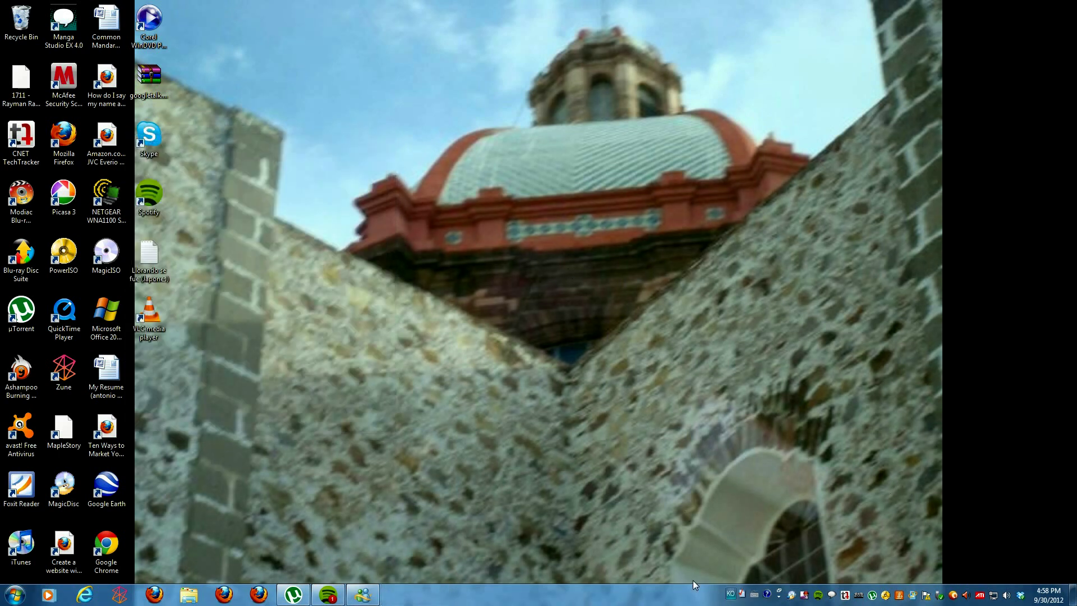
pyautogui.doubleClick(107, 547)
pyautogui.moveTo(631, 119); pyautogui.dragTo(317, 45)
pyautogui.click(318, 45)
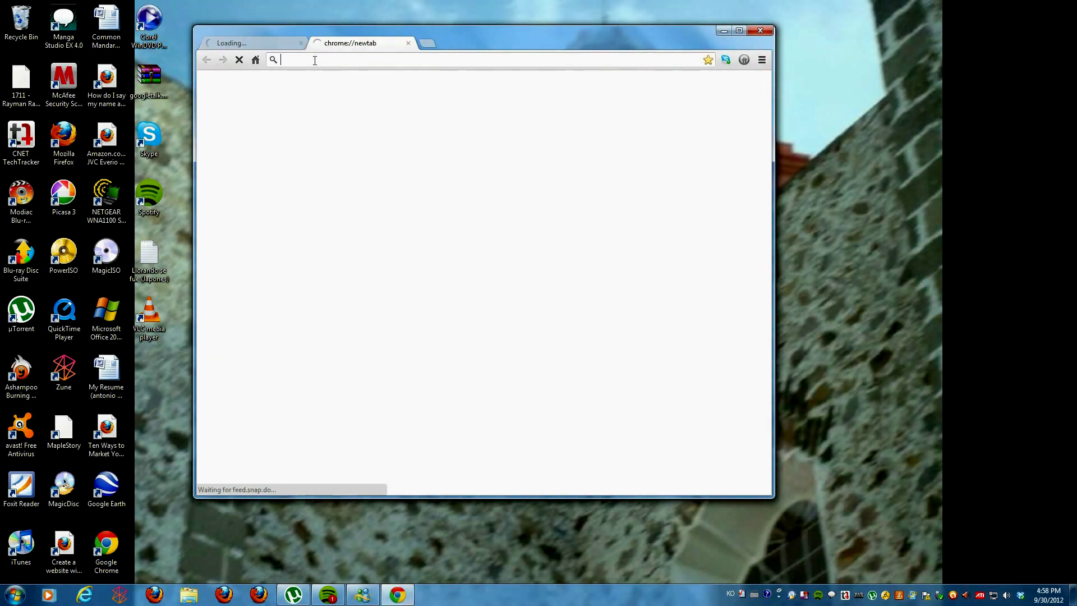
pyautogui.write('google.com')
pyautogui.press('Return')
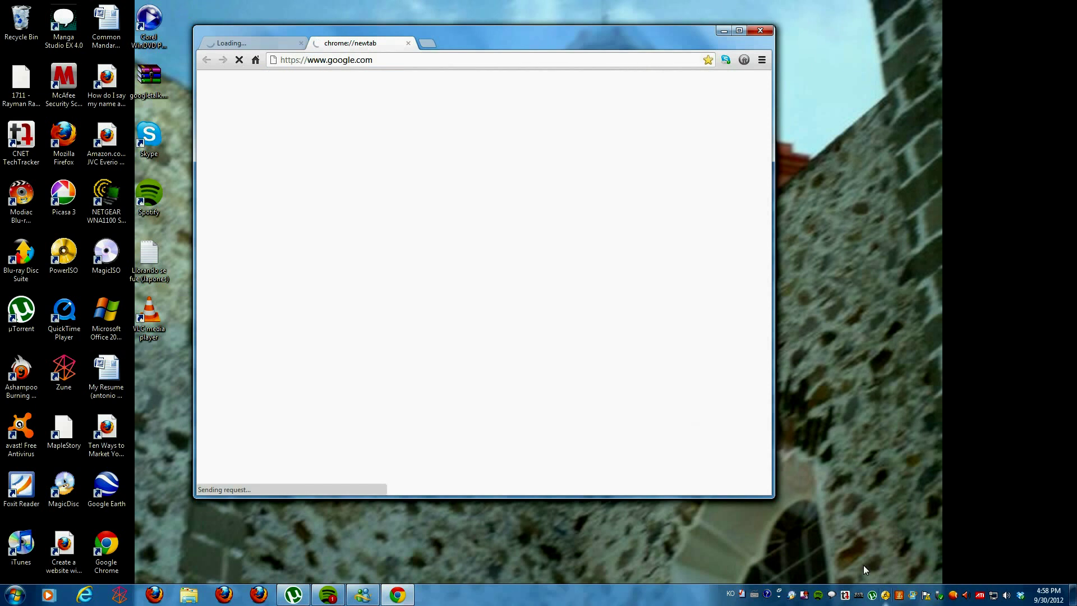
# - Switch keyboard input to Japanese with Hiragana input mode
pyautogui.click(730, 594)
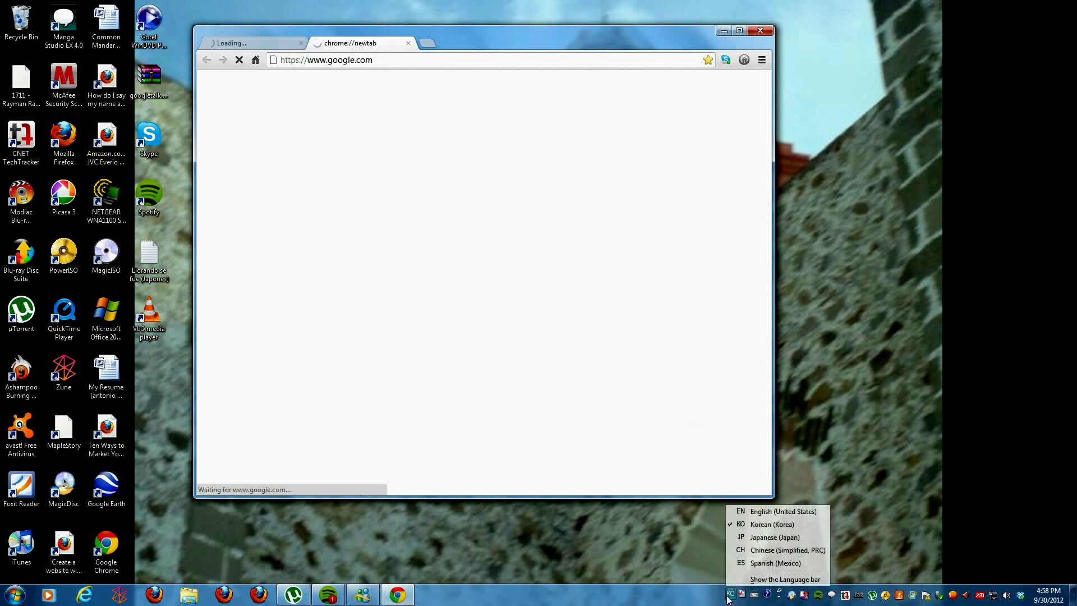
pyautogui.click(774, 537)
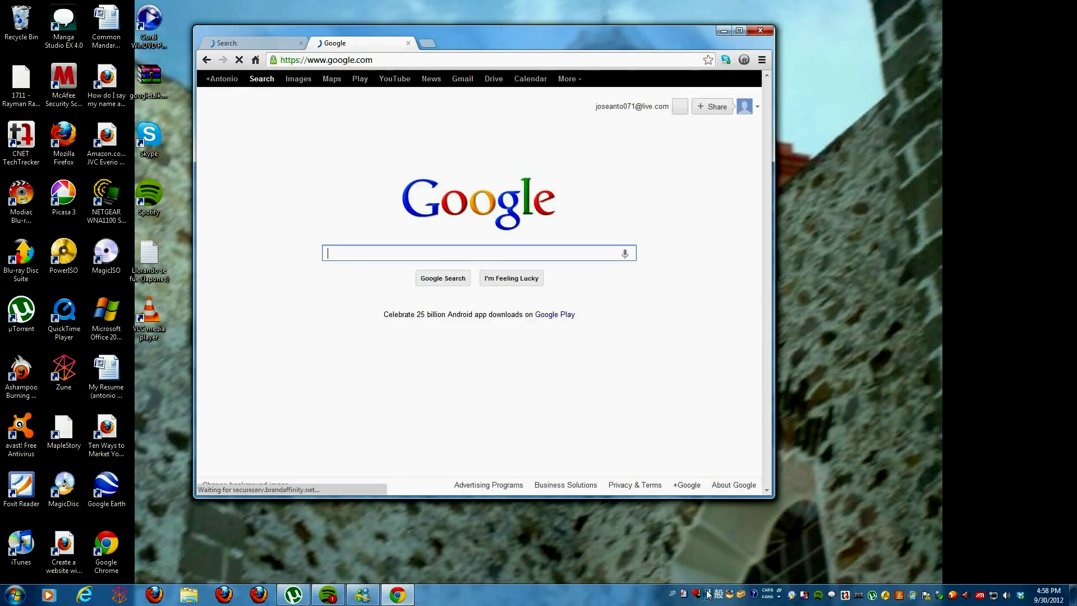
pyautogui.click(707, 593)
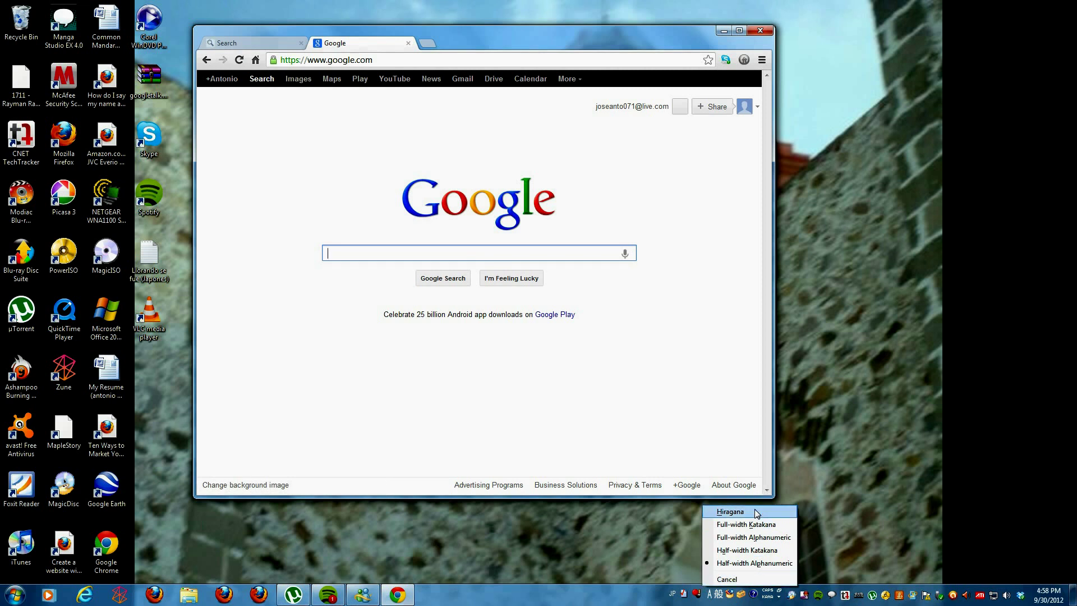
pyautogui.click(729, 511)
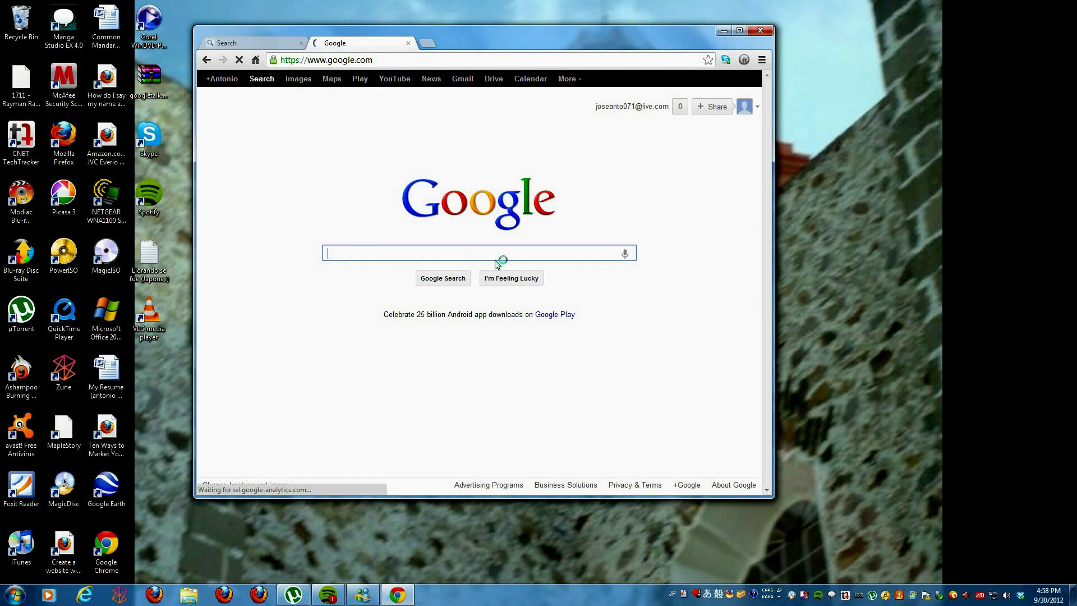
pyautogui.click(708, 593)
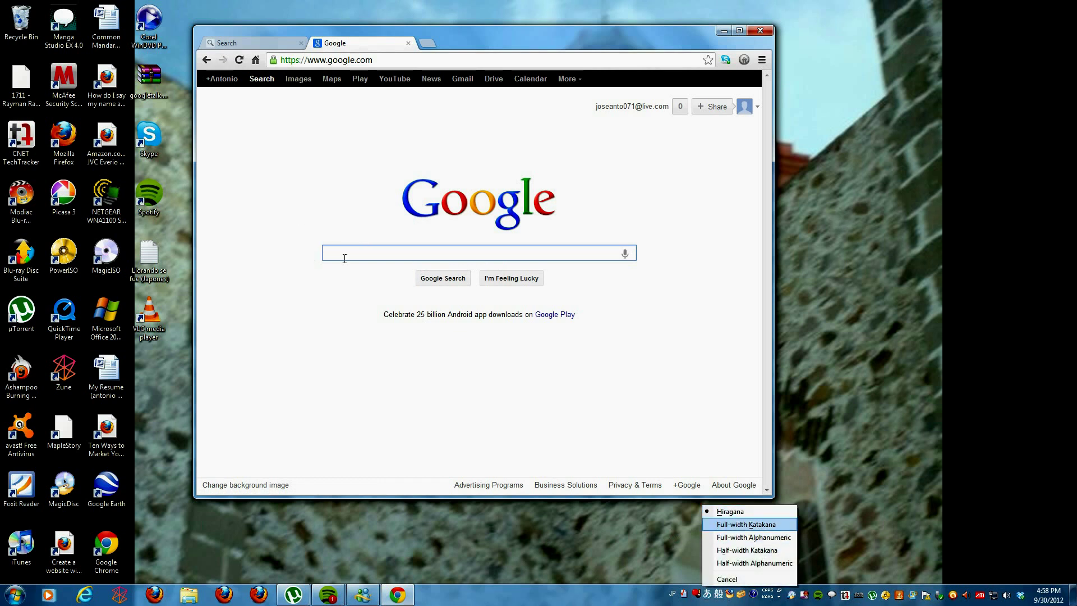
# - Enter nihongo in Hiragana, convert it to 日本語, and search Google for it
pyautogui.click(738, 513)
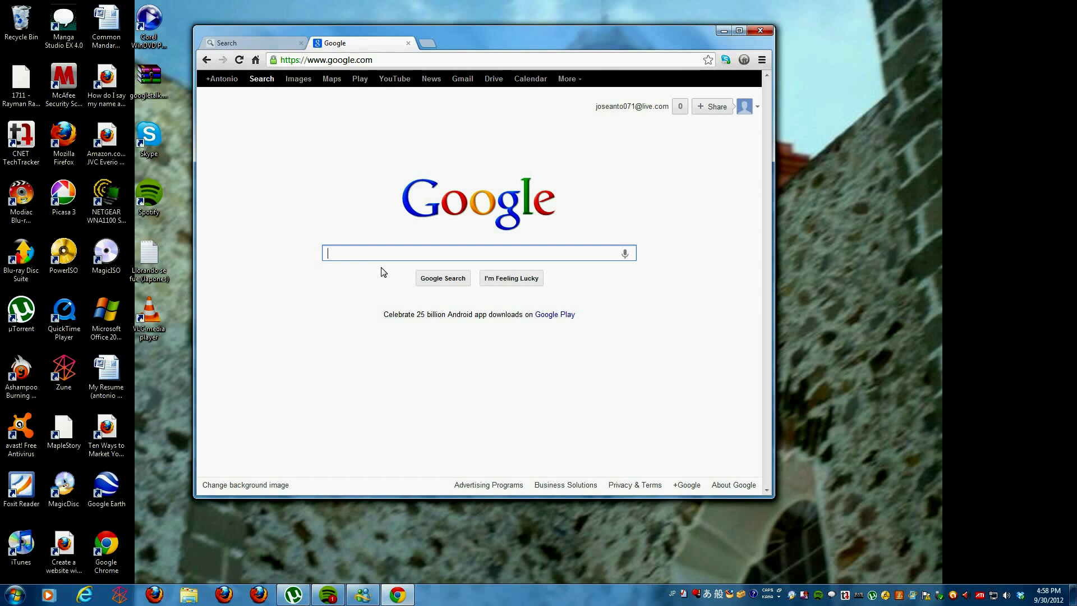
pyautogui.write('n')
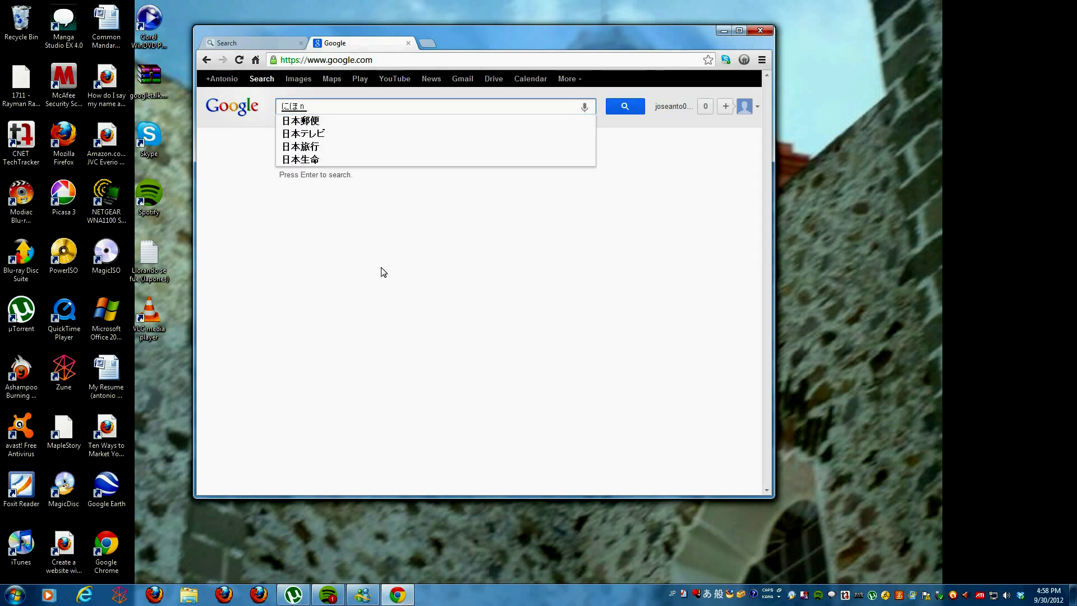
pyautogui.write('g')
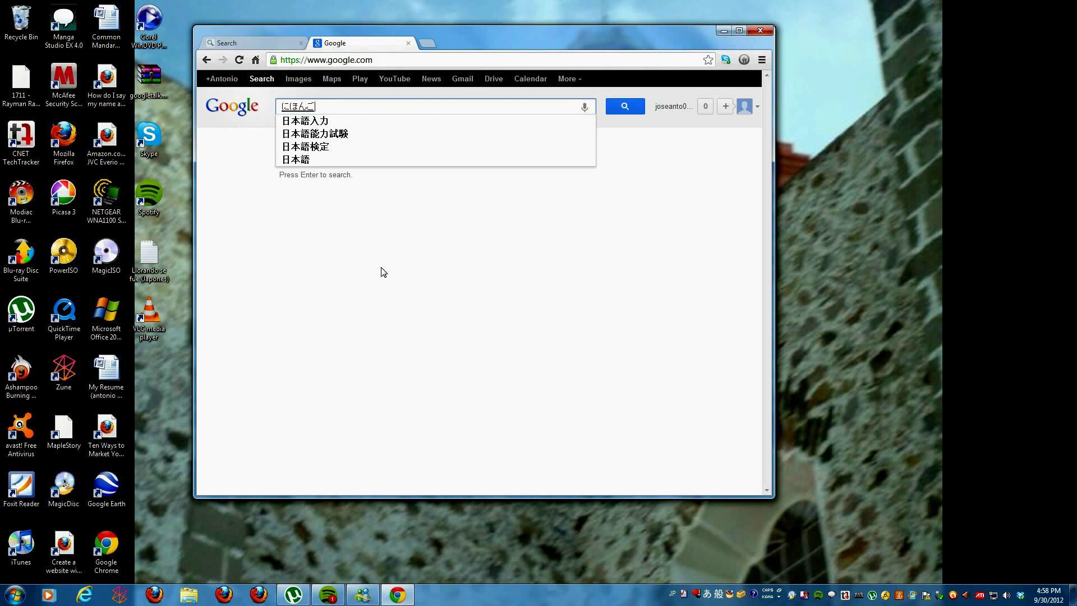
pyautogui.press('space')
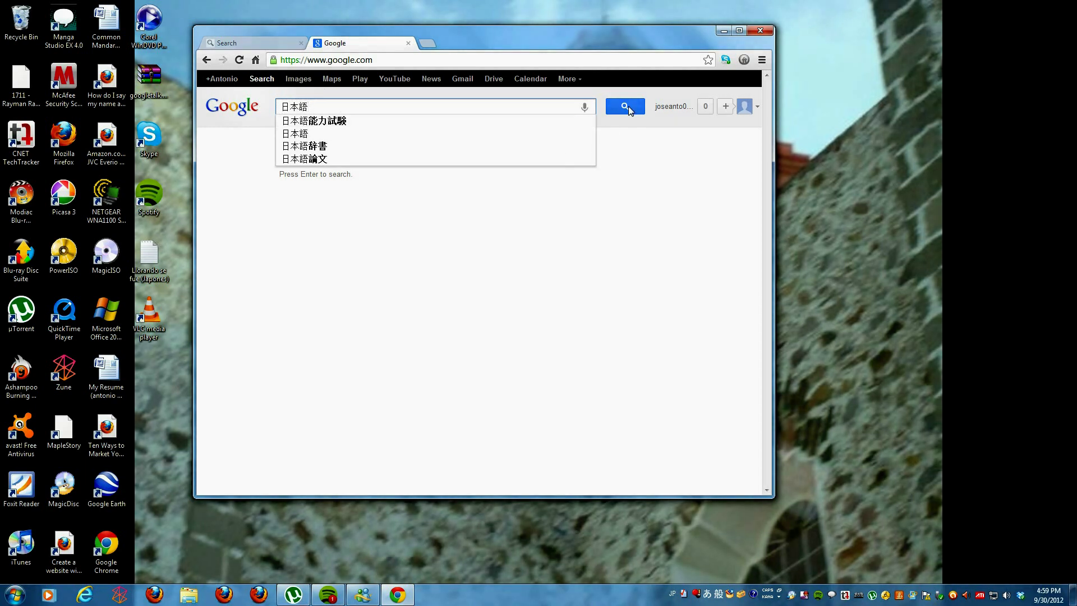
pyautogui.press('Return')
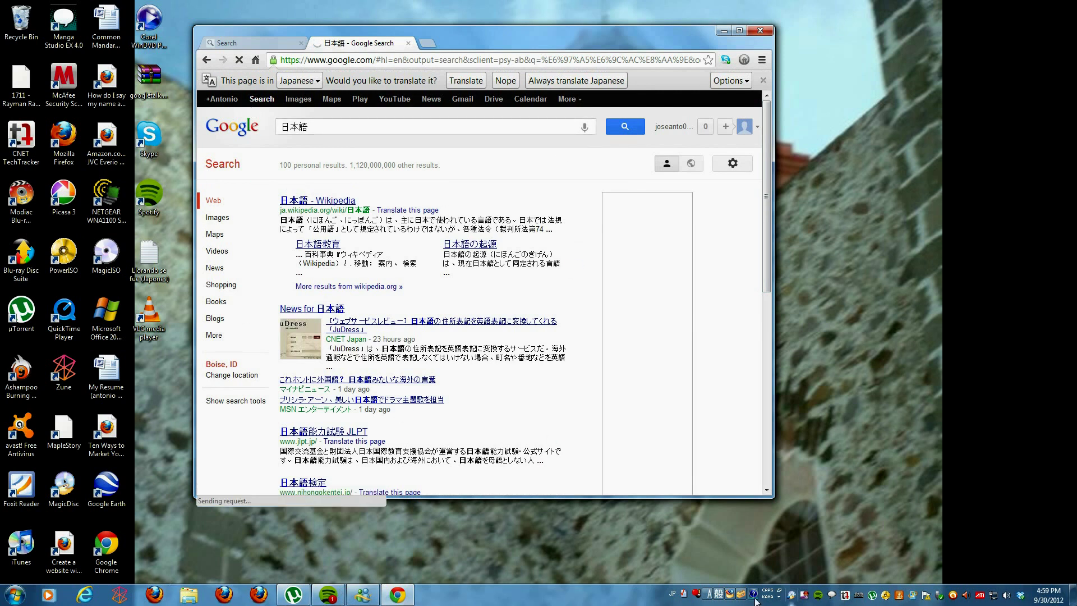
# - Keep Japanese active, place the cursor after 日本語 and choose Full-width Katakana mode
pyautogui.click(672, 594)
pyautogui.click(698, 596)
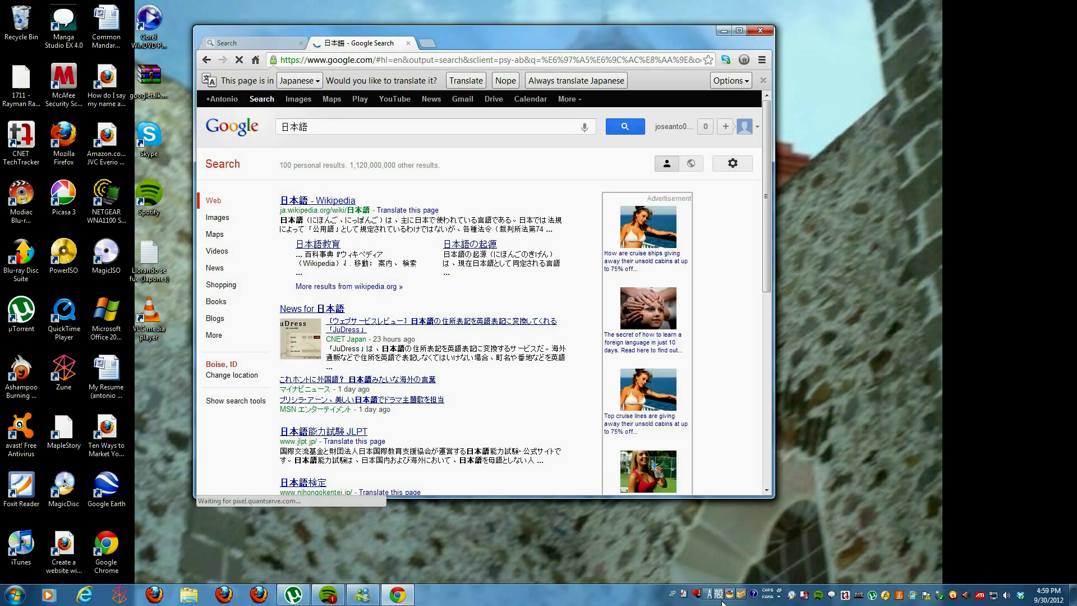
pyautogui.click(672, 593)
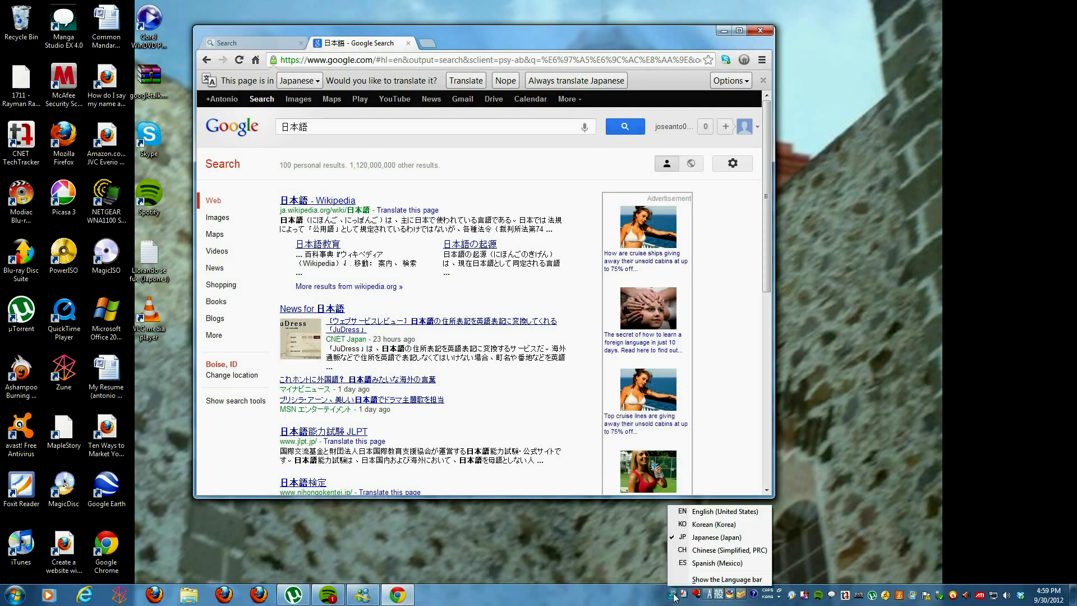
pyautogui.click(705, 599)
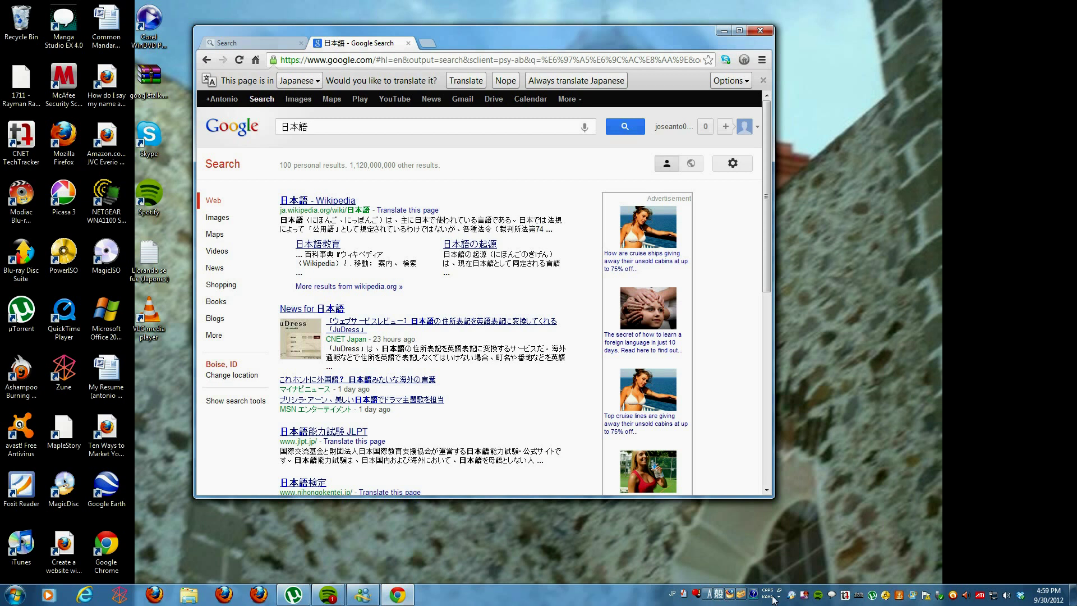
pyautogui.click(323, 127)
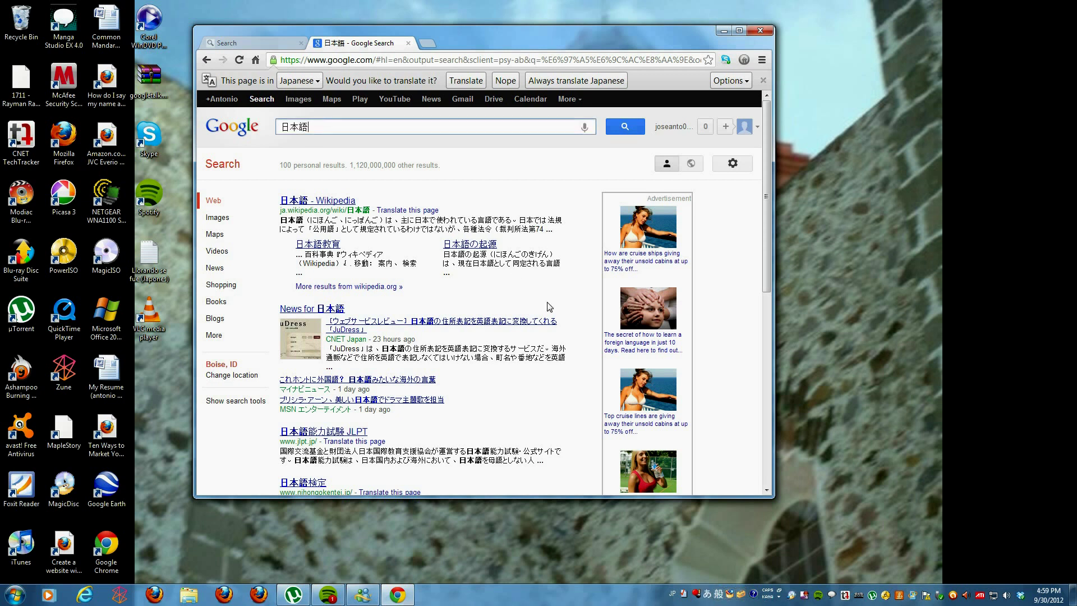
pyautogui.click(707, 593)
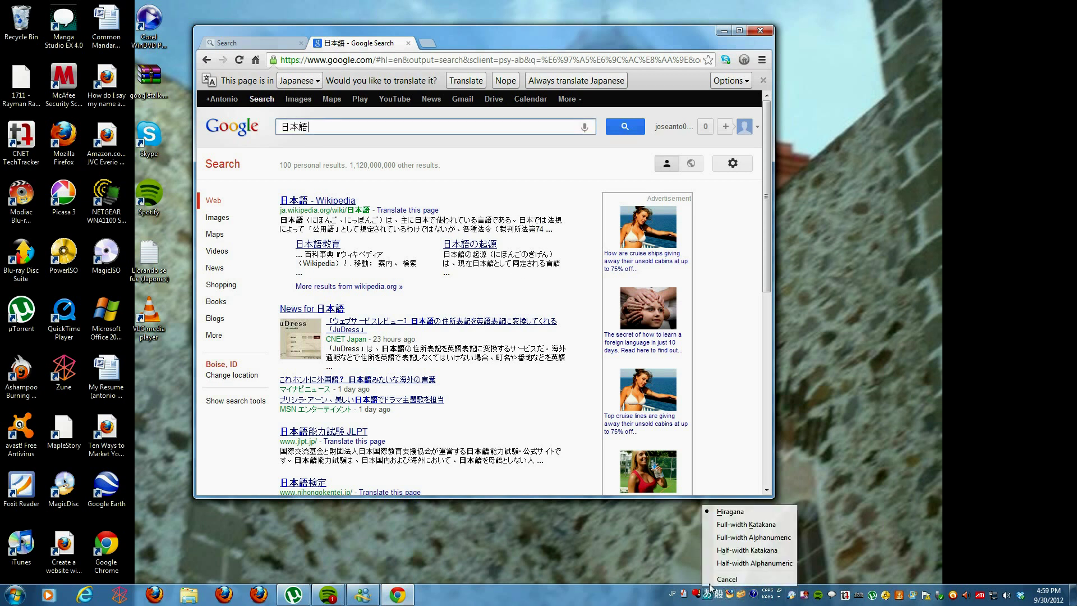
pyautogui.click(757, 528)
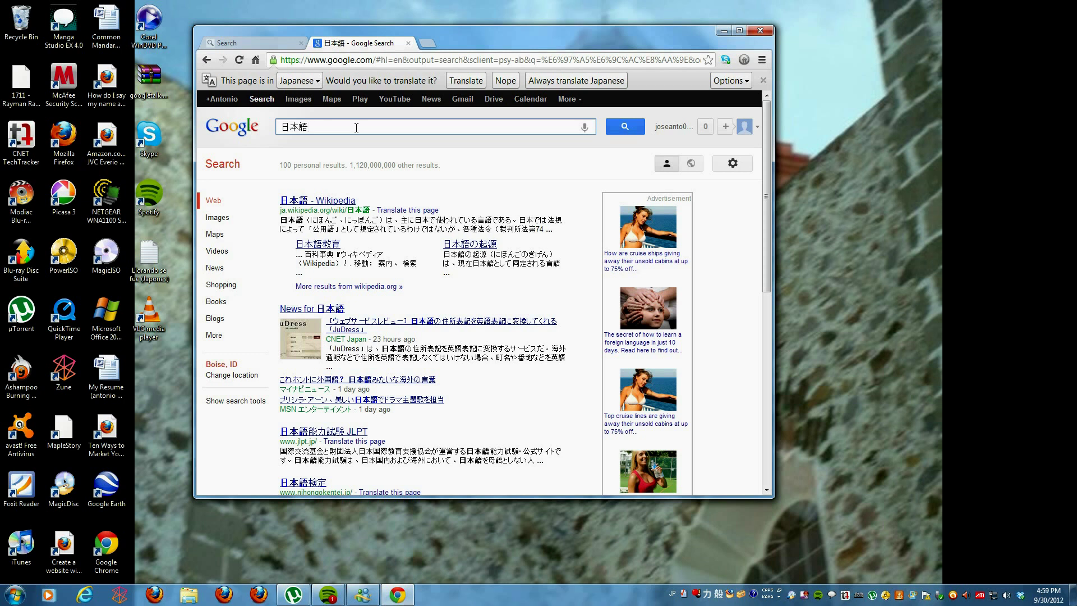
# - Append アルバイト in Katakana, show results for 日本語アルバイト, then switch input to Chinese (Simplified, PRC)
pyautogui.write('ア')
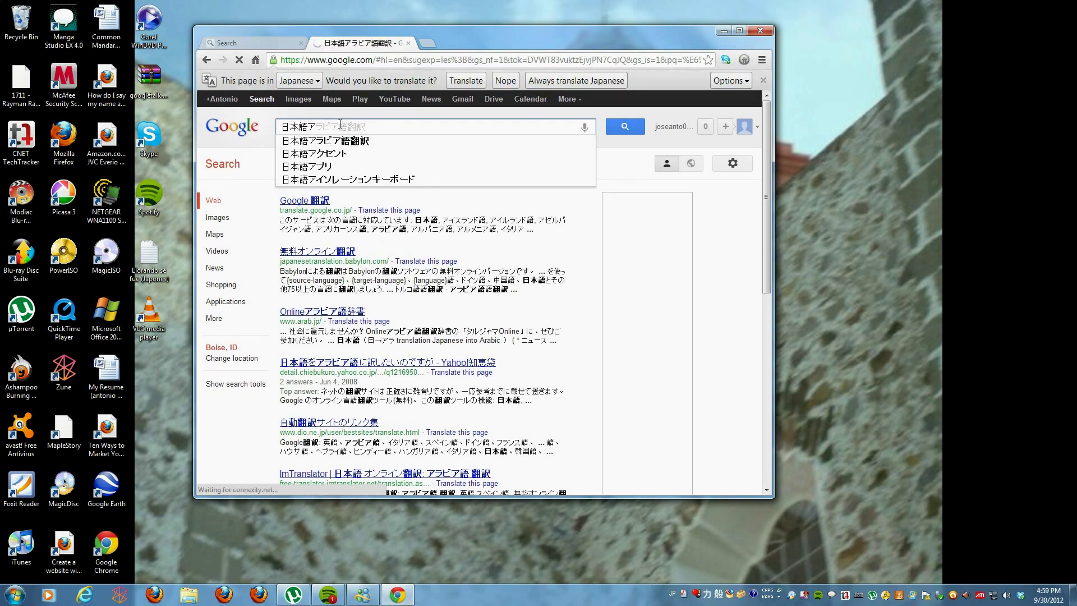
pyautogui.write('ル')
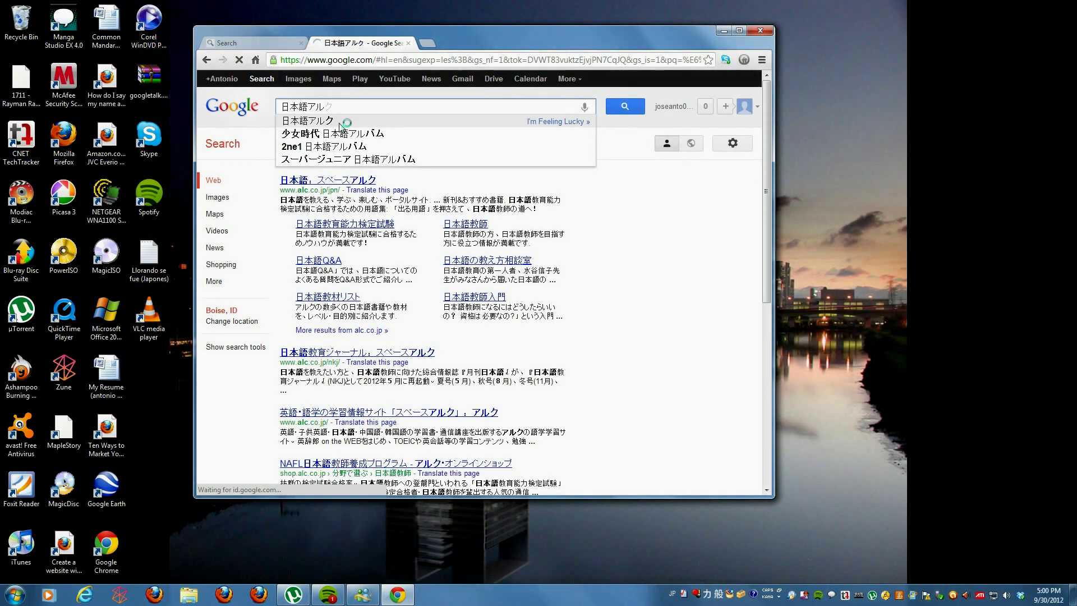
pyautogui.write('バト')
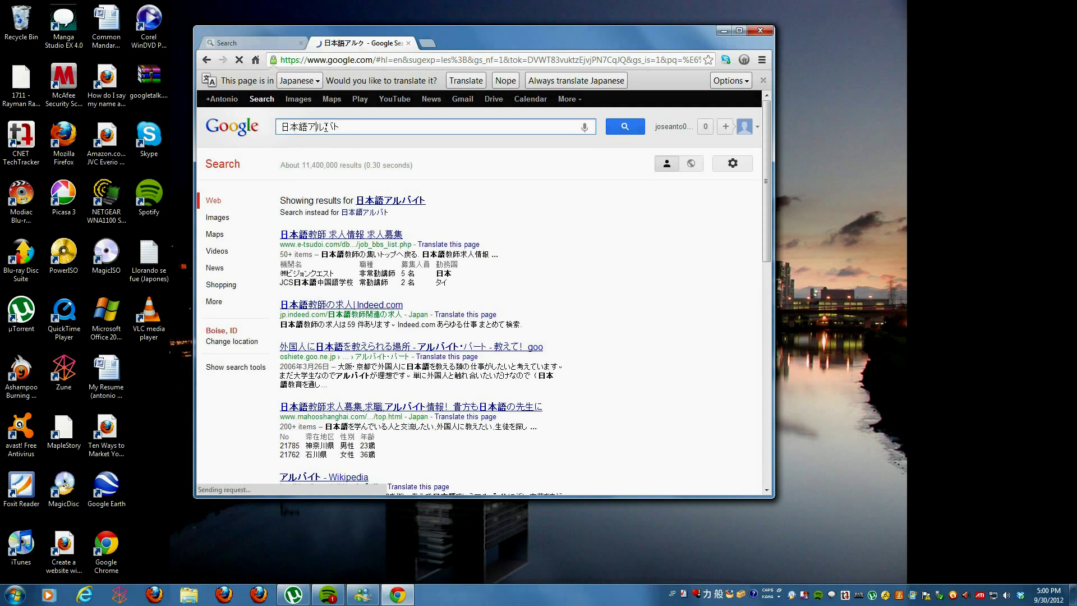
pyautogui.moveTo(309, 127); pyautogui.dragTo(342, 127)
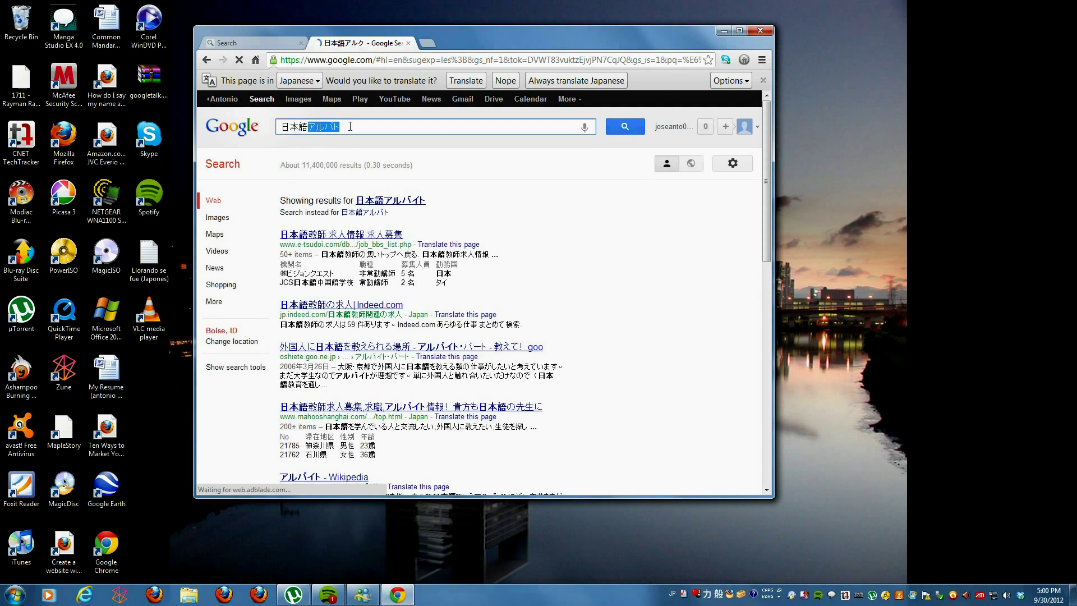
pyautogui.click(624, 132)
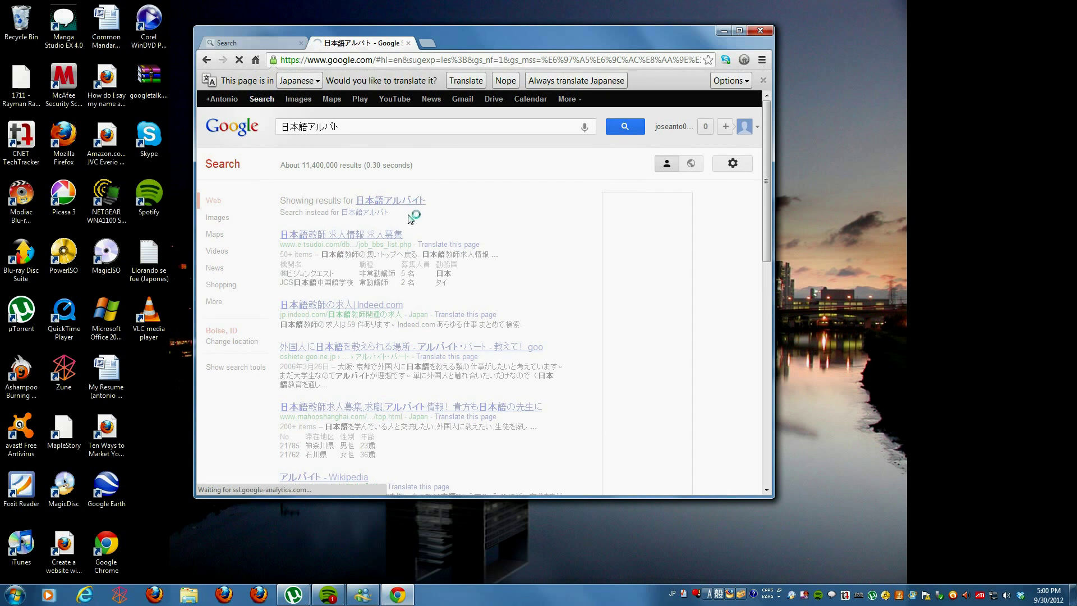
pyautogui.click(392, 201)
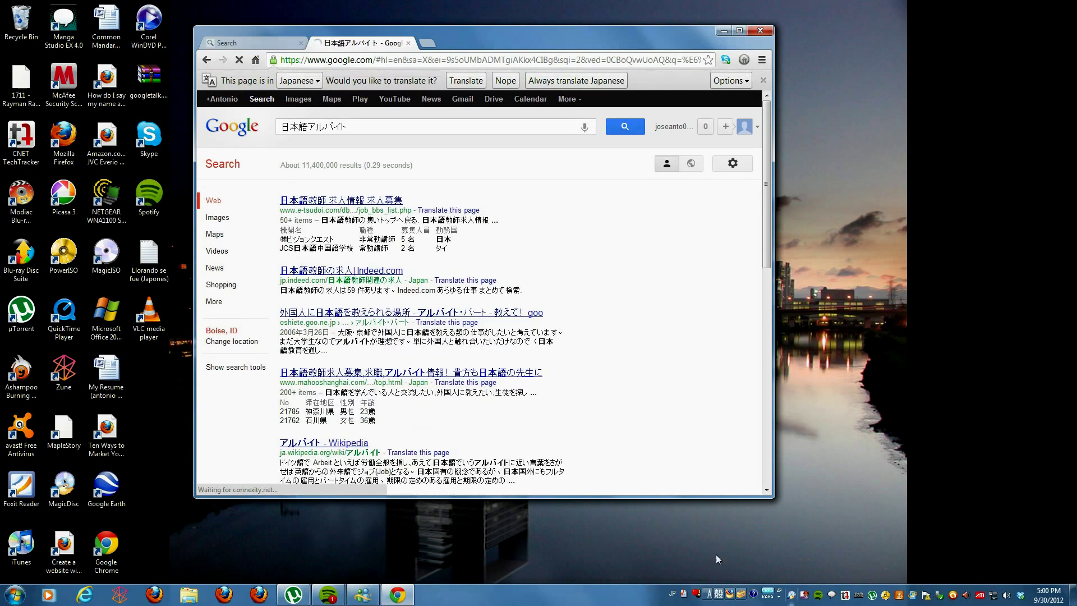
pyautogui.click(672, 593)
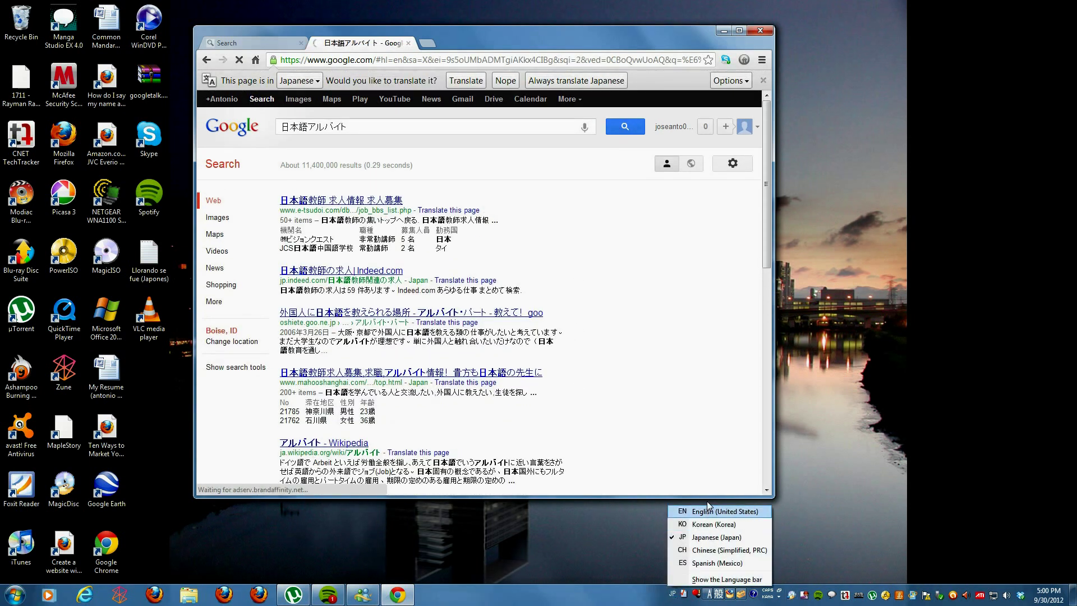
pyautogui.click(708, 550)
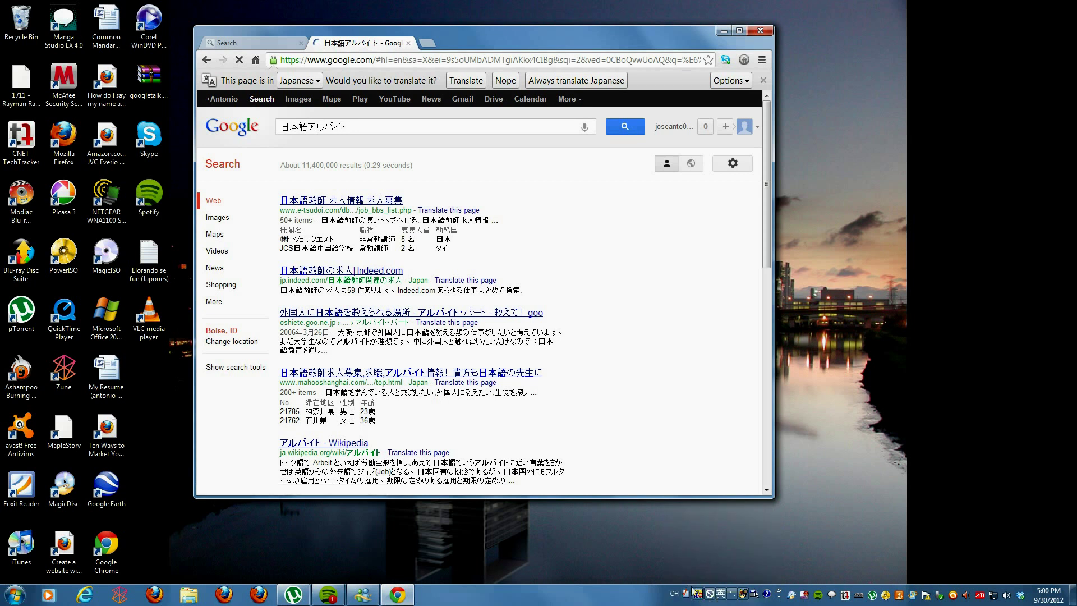
# - Check the active Chinese keyboard layout in the language bar
pyautogui.click(697, 594)
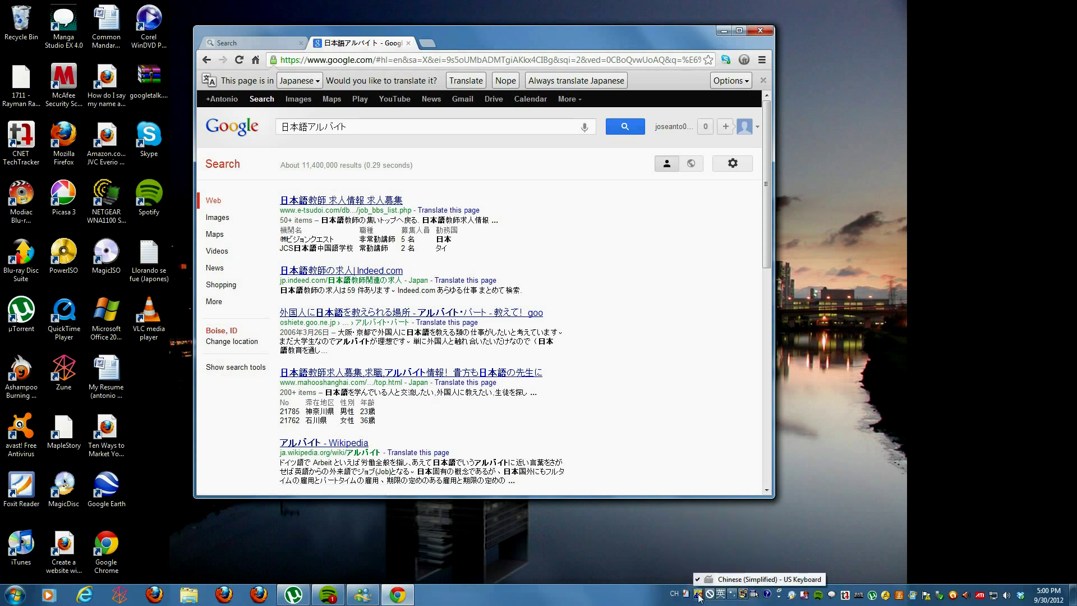
pyautogui.click(733, 580)
pyautogui.click(730, 593)
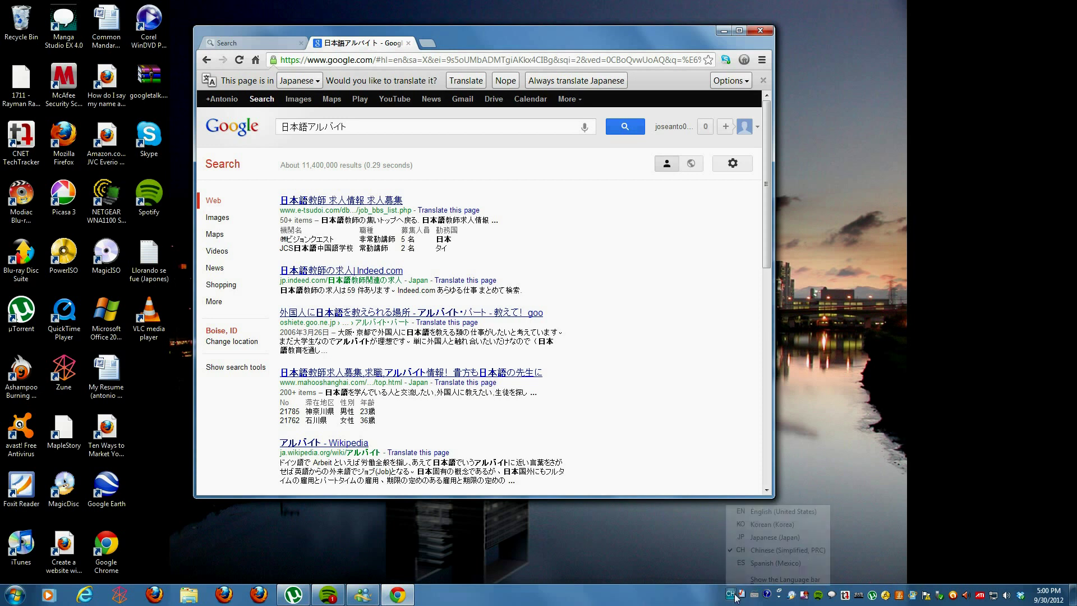
pyautogui.click(756, 553)
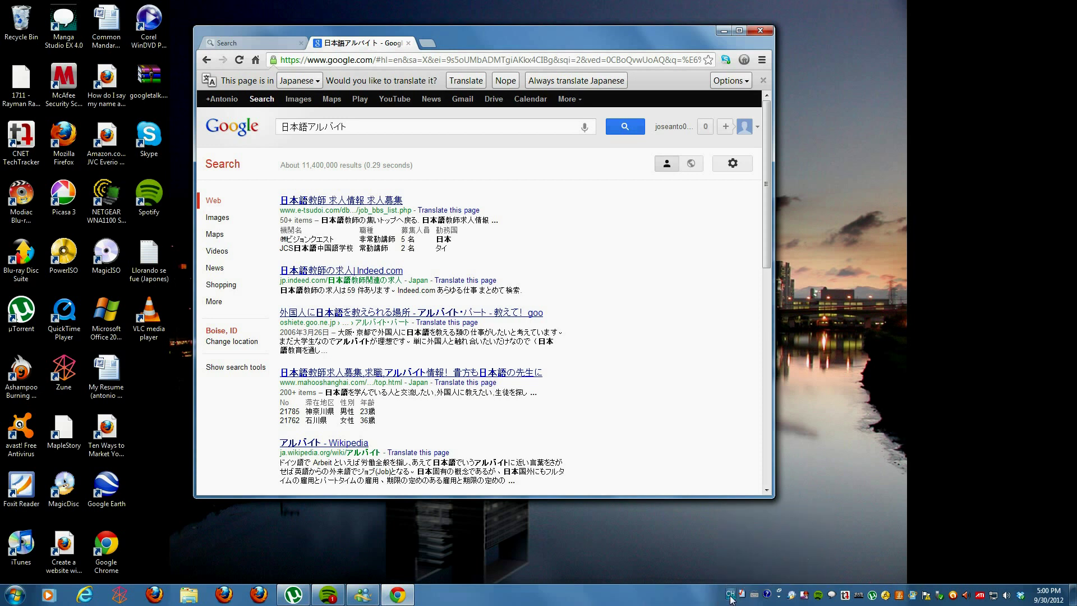
pyautogui.click(731, 594)
pyautogui.click(754, 552)
pyautogui.click(730, 593)
pyautogui.click(754, 593)
pyautogui.click(776, 583)
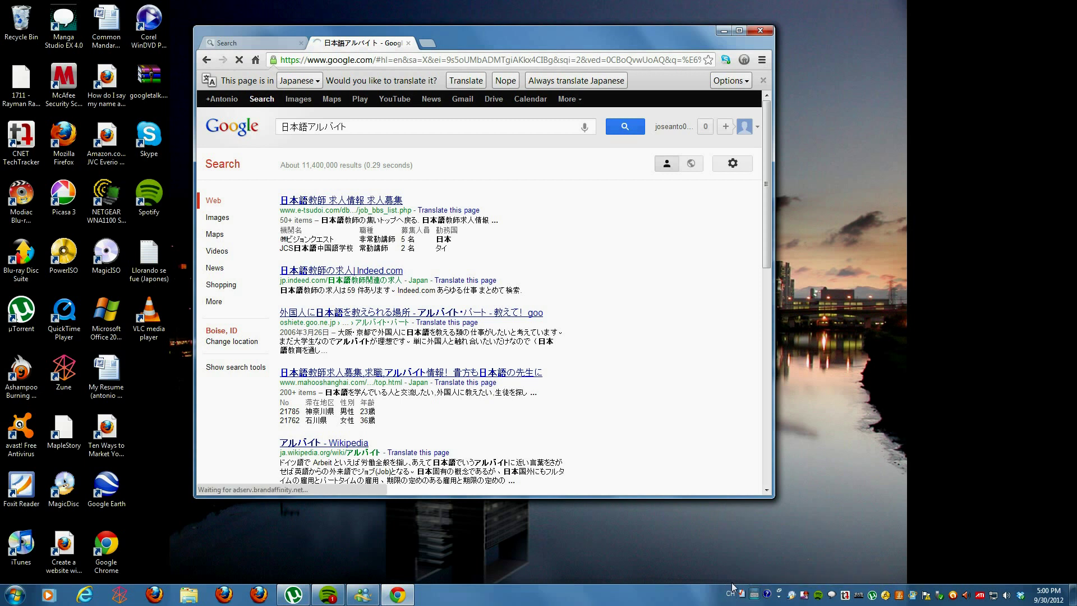
pyautogui.click(730, 593)
# - Clear the Japanese query from the Google search box
pyautogui.click(369, 134)
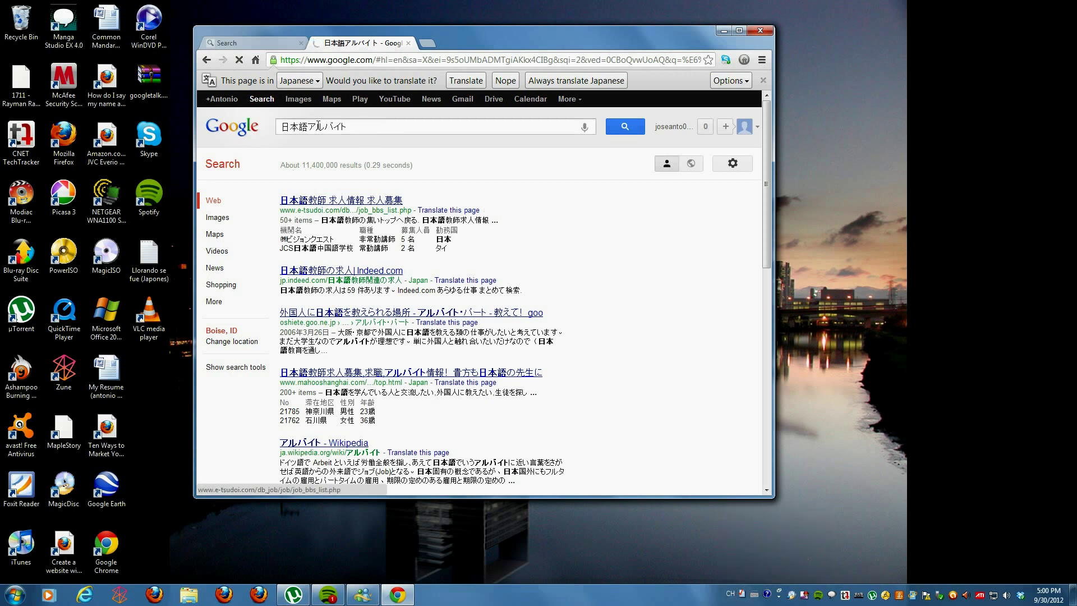
pyautogui.hotkey('ctrl', 'a')
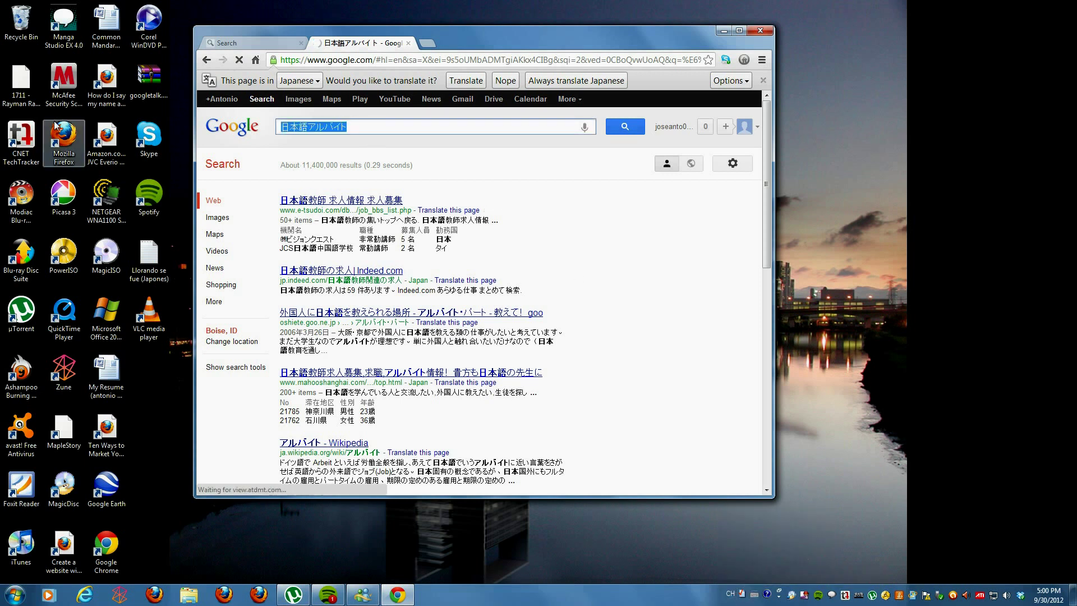
pyautogui.write('n')
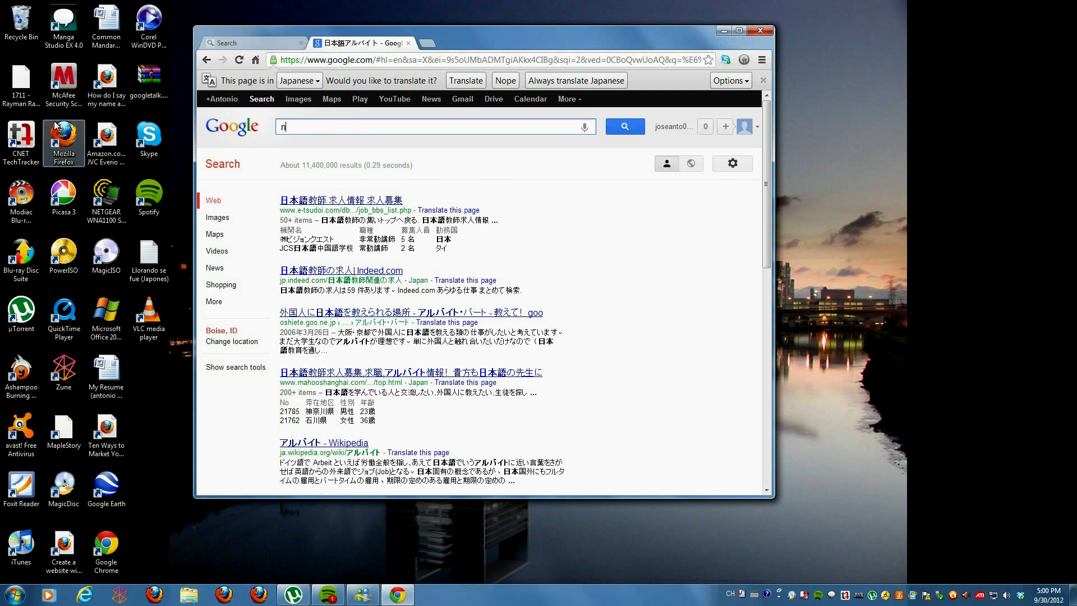
pyautogui.press('BackSpace')
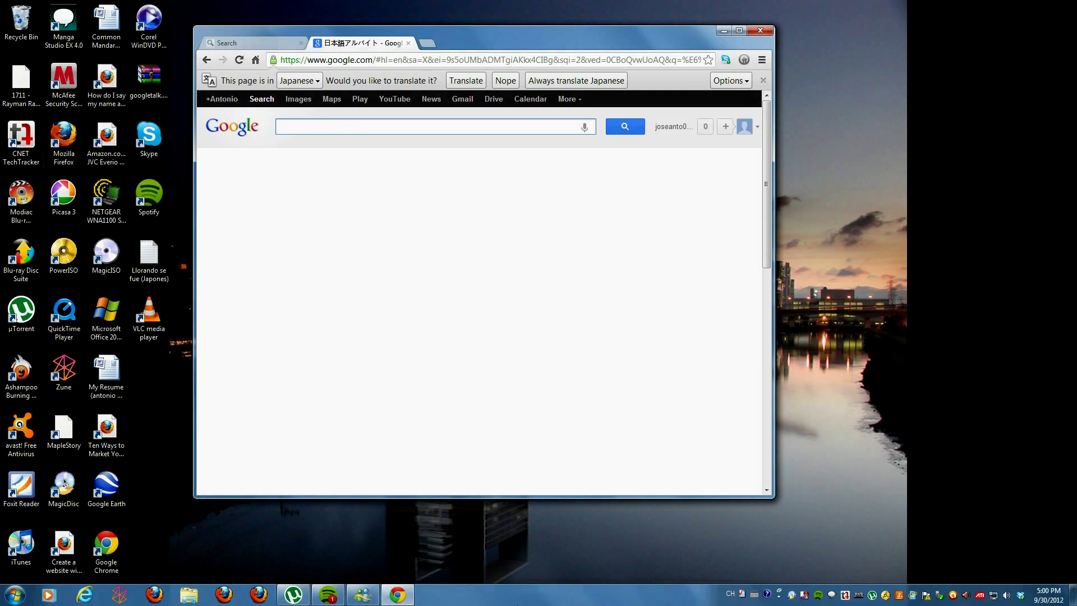
# - Switch to a Microsoft Pinyin input method and toggle it to English mode
pyautogui.click(754, 593)
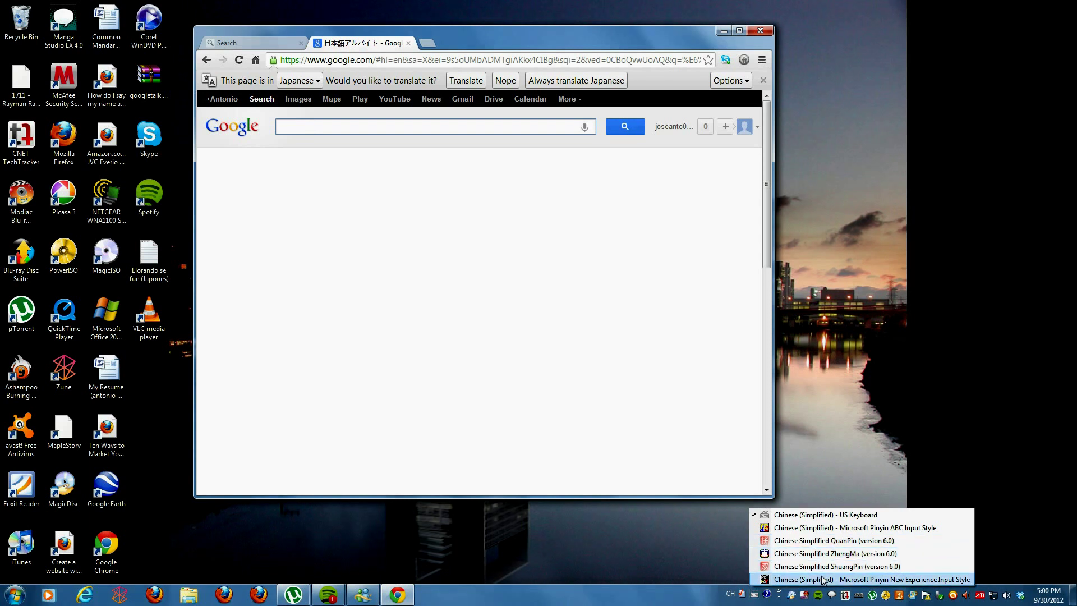
pyautogui.click(830, 528)
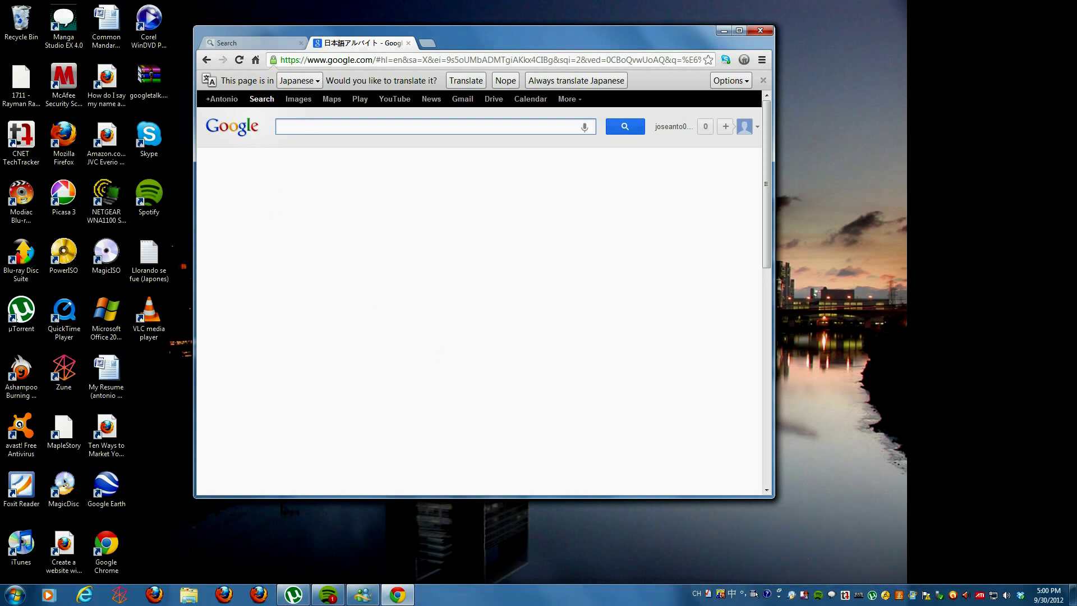
pyautogui.click(731, 593)
pyautogui.click(724, 596)
pyautogui.click(729, 598)
pyautogui.click(731, 595)
# - Type the pinyin nihao ma in Chinese mode to enter 你好吗 and show its results
pyautogui.write('ni')
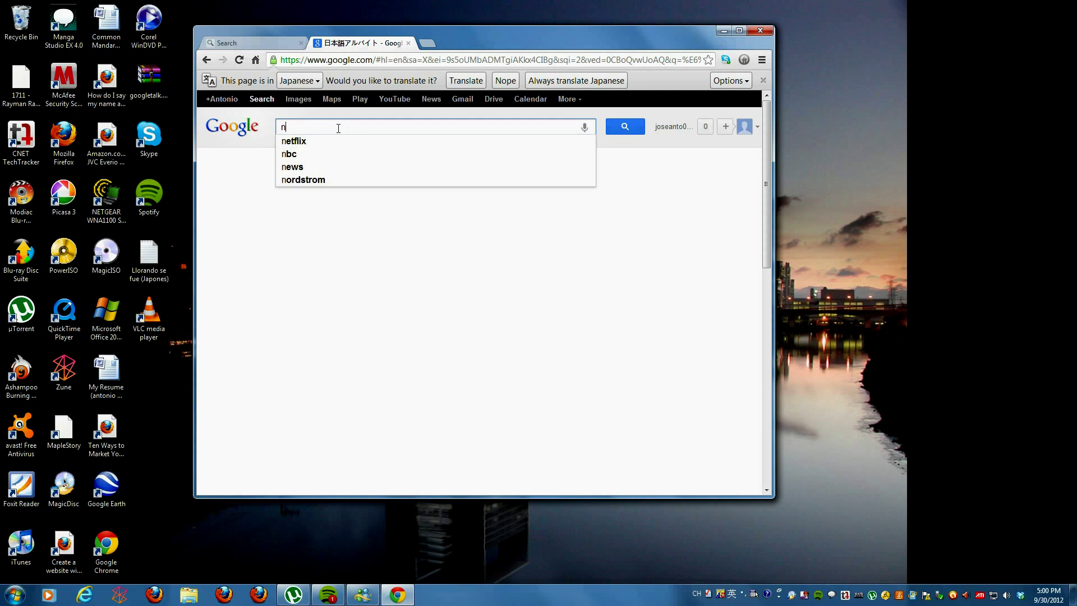
pyautogui.press('BackSpace')
pyautogui.press('BackSpace')
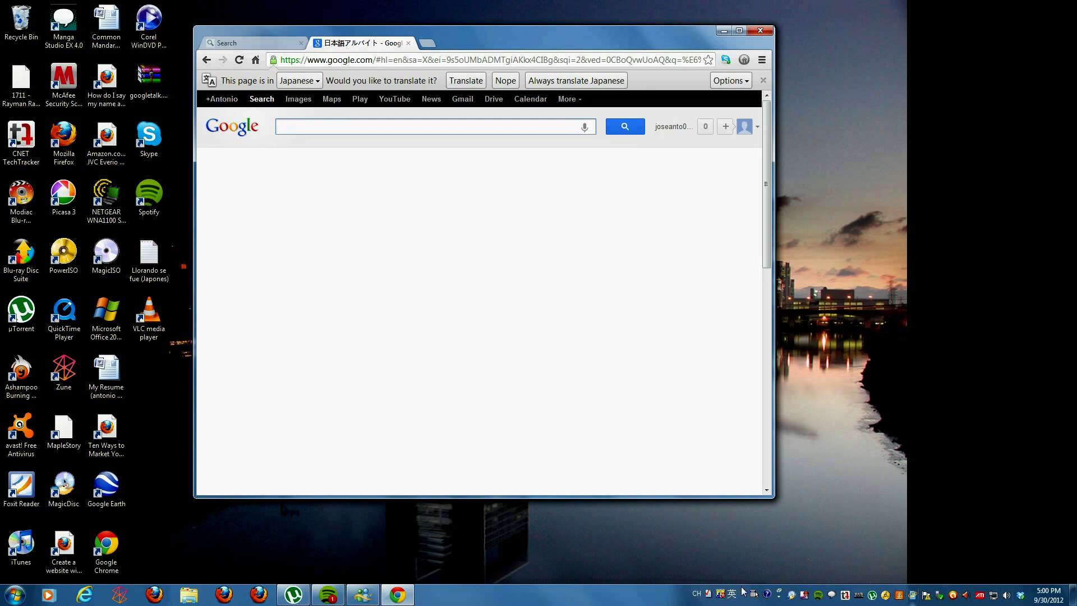
pyautogui.click(734, 594)
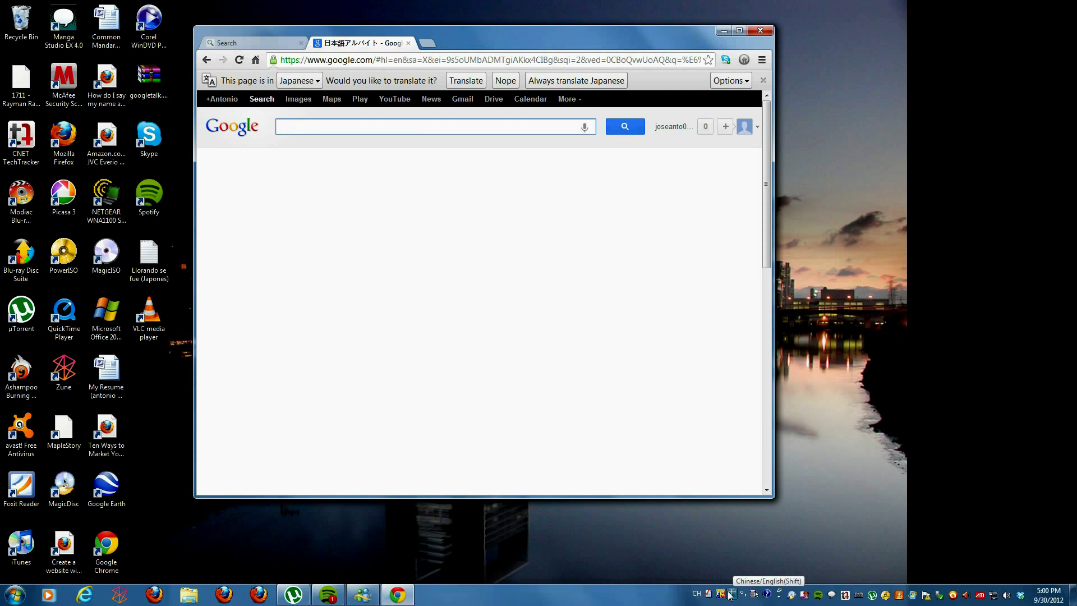
pyautogui.write('n')
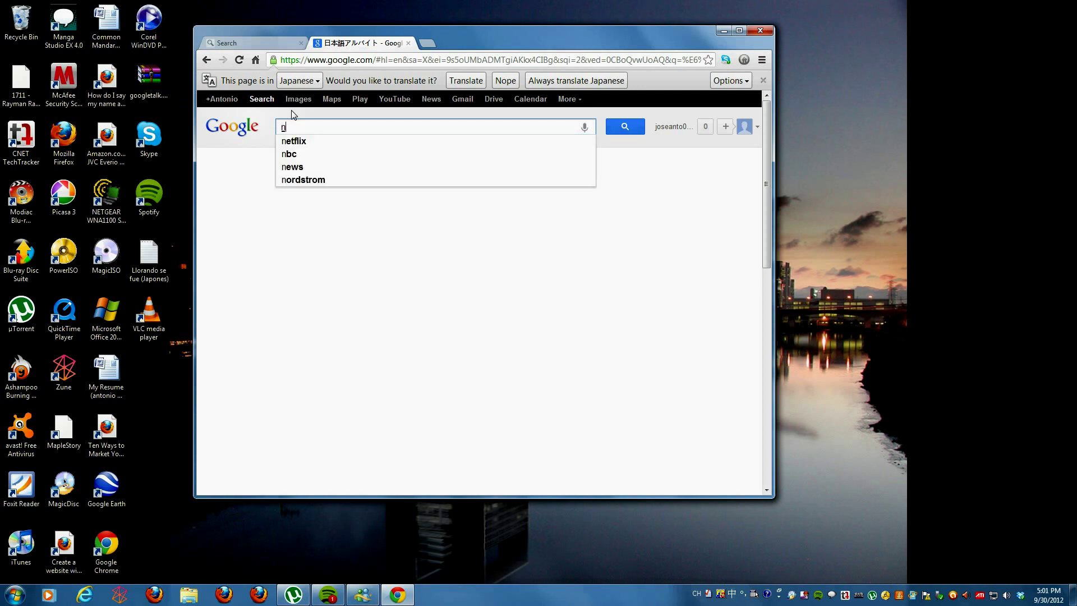
pyautogui.write('ihao')
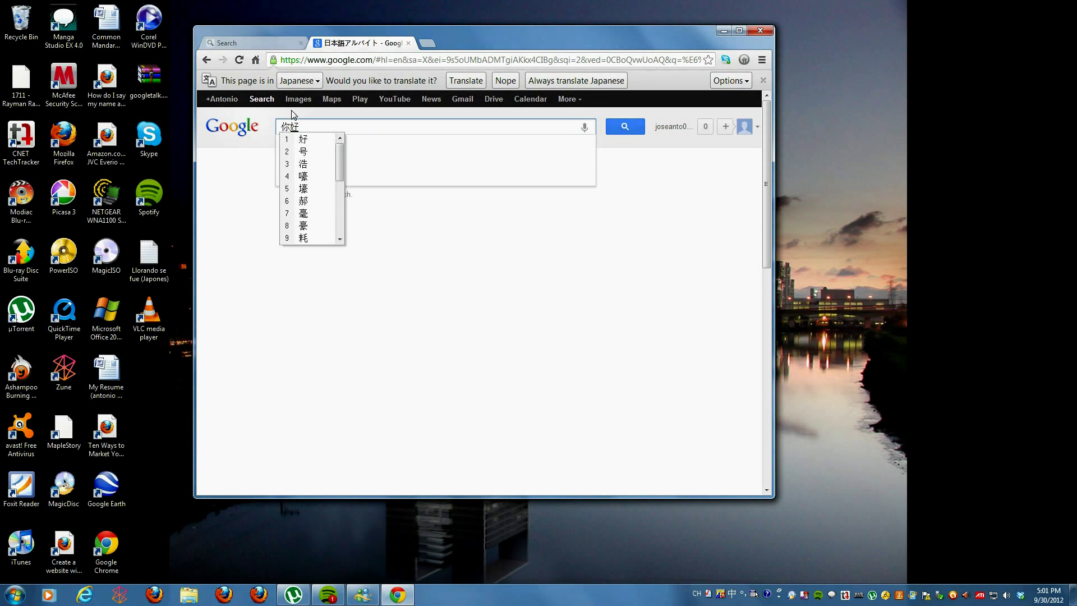
pyautogui.press('space')
pyautogui.write('ma')
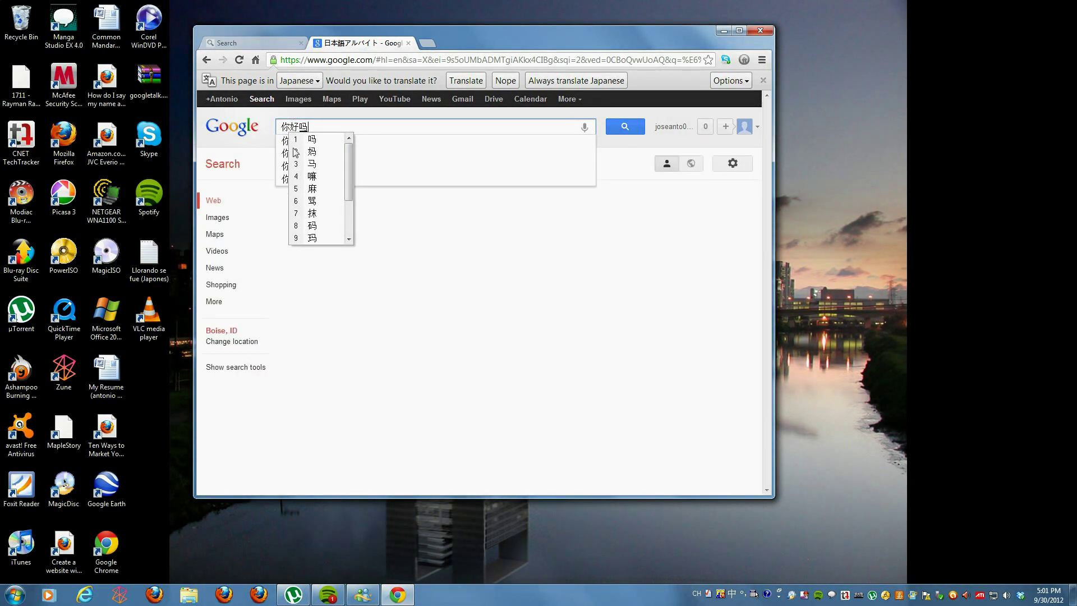
pyautogui.press('space')
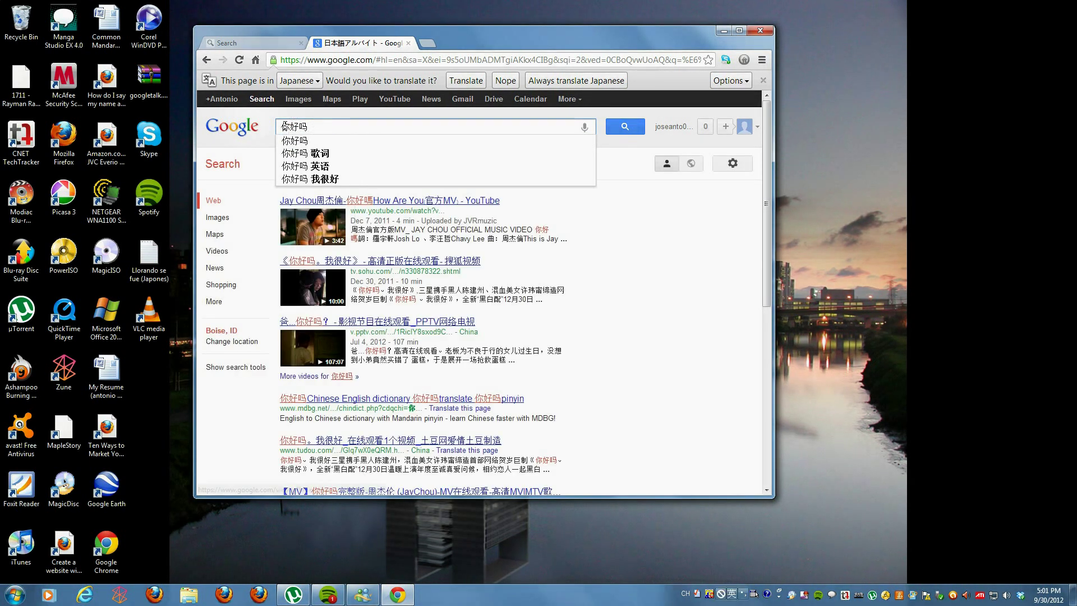
pyautogui.doubleClick(317, 126)
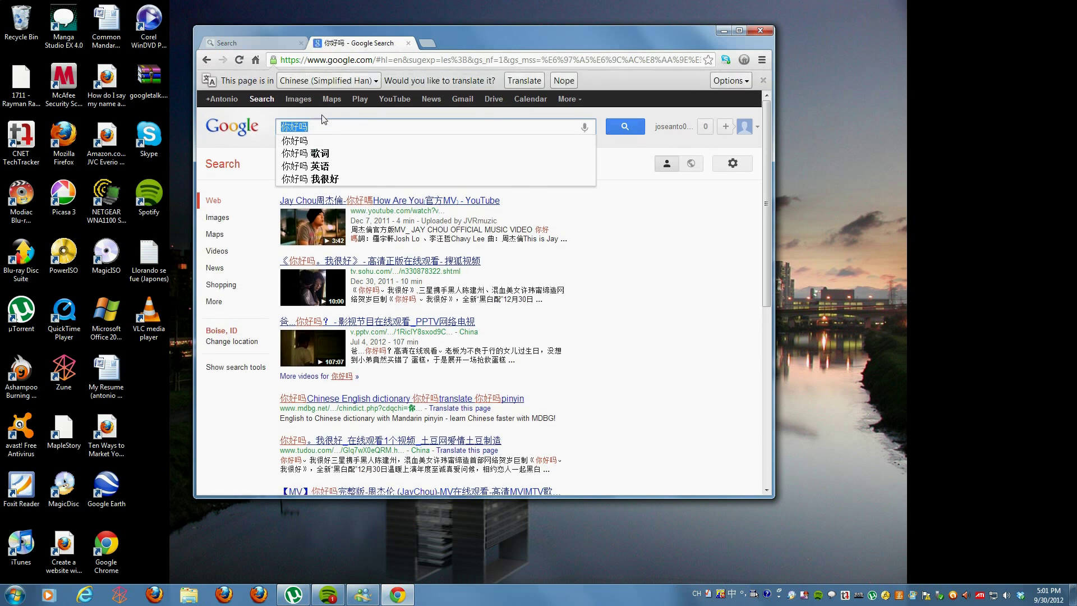
pyautogui.press('shift')
# - Switch input to English, clear 你好吗 and search Google for 'korean keyboard'
pyautogui.click(697, 592)
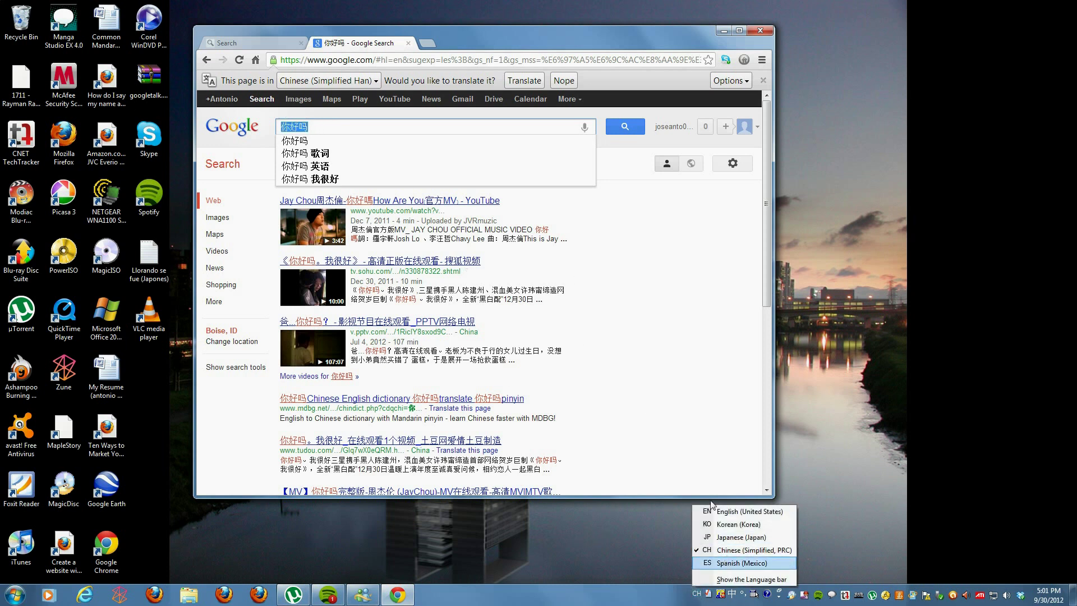
pyautogui.click(763, 511)
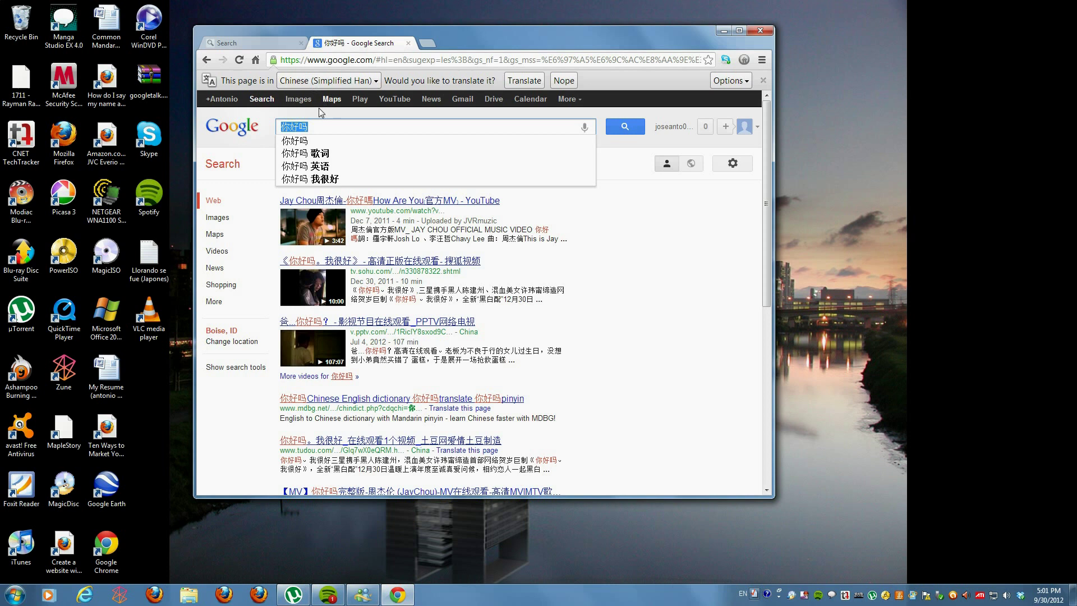
pyautogui.click(358, 129)
pyautogui.press('BackSpace')
pyautogui.press('BackSpace')
pyautogui.press('BackSpace')
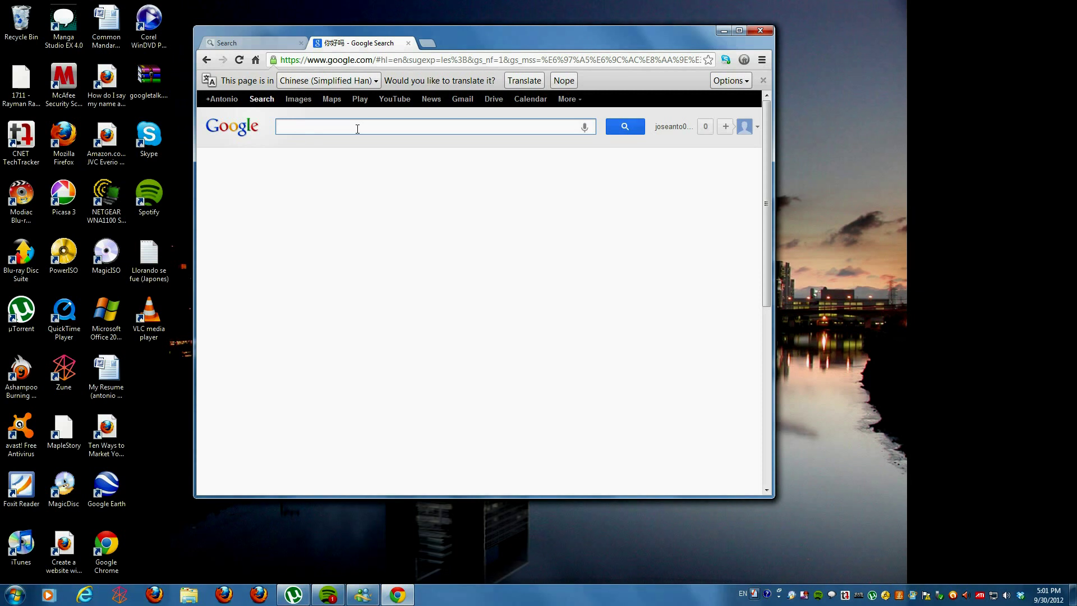
pyautogui.write('korean ')
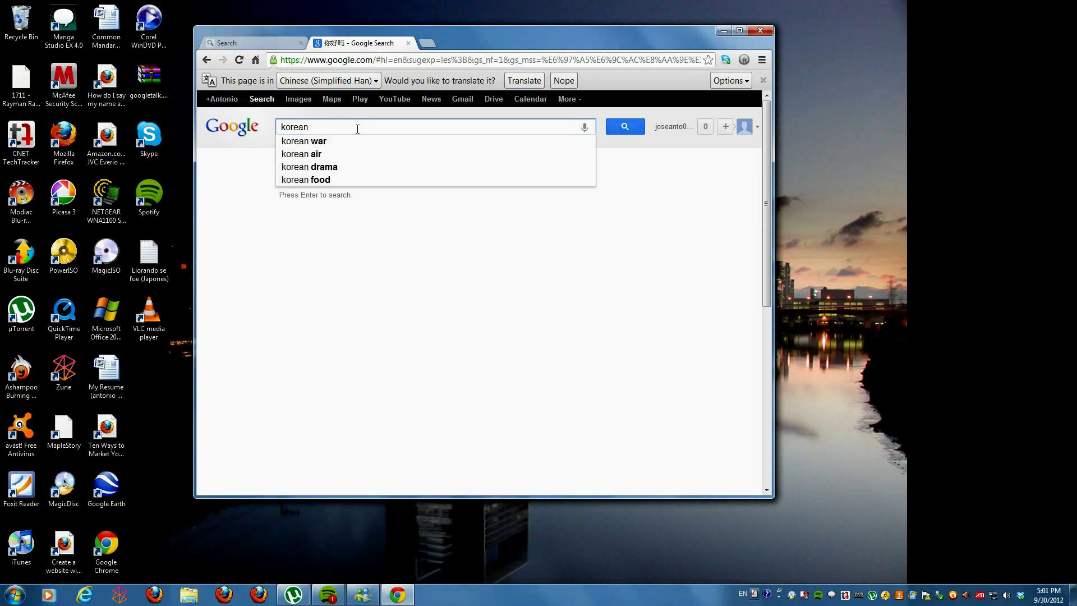
pyautogui.write('keyboard')
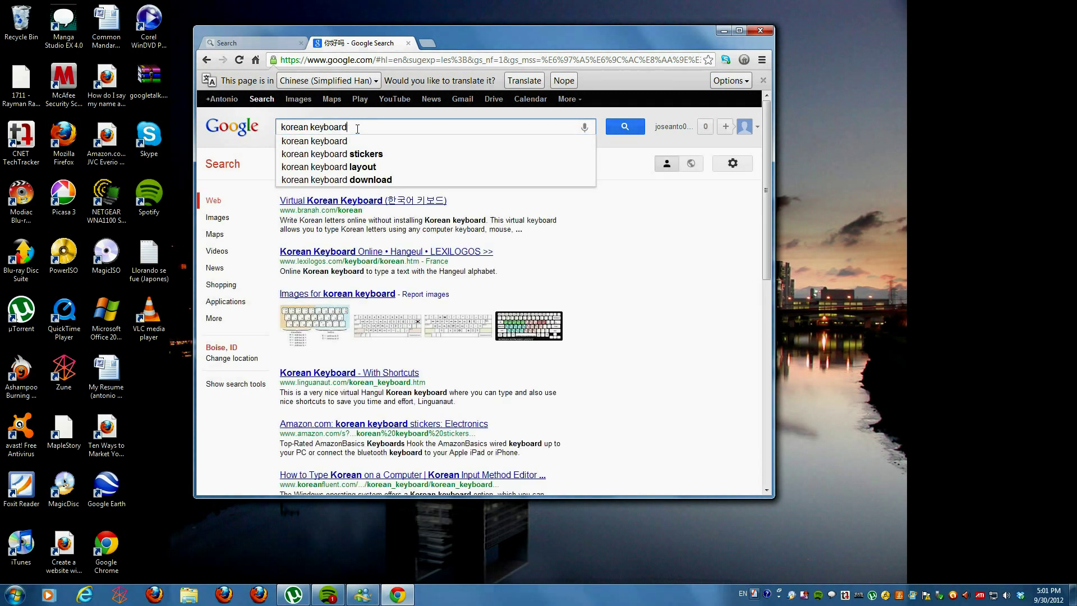
pyautogui.press('Return')
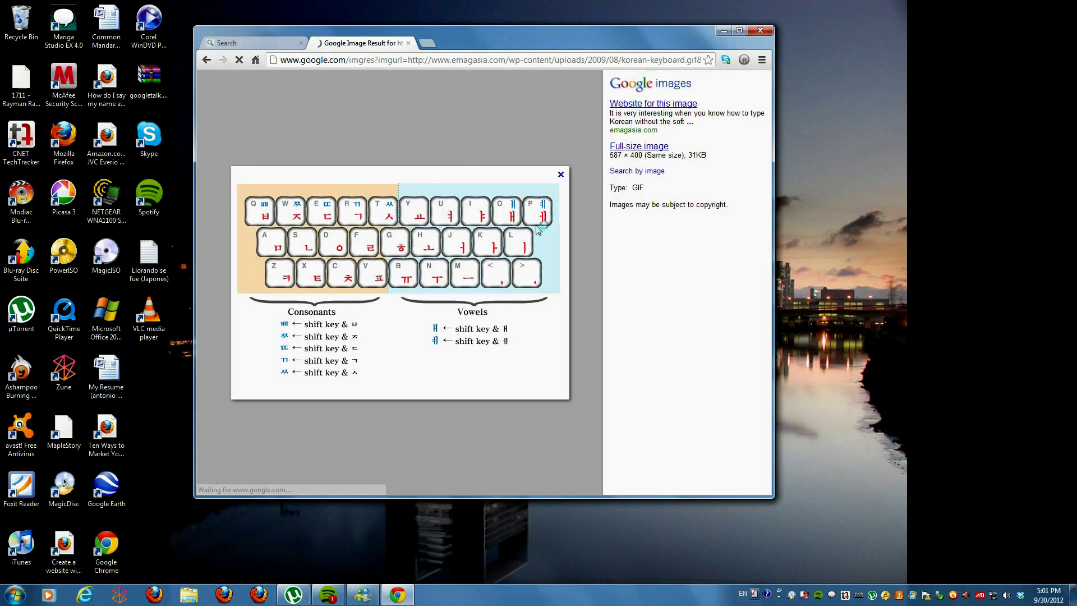
# - Open the emagasia.com Korean keyboard chart at full size in its own window
pyautogui.click(622, 147)
pyautogui.moveTo(359, 43); pyautogui.dragTo(945, 106)
pyautogui.click(226, 60)
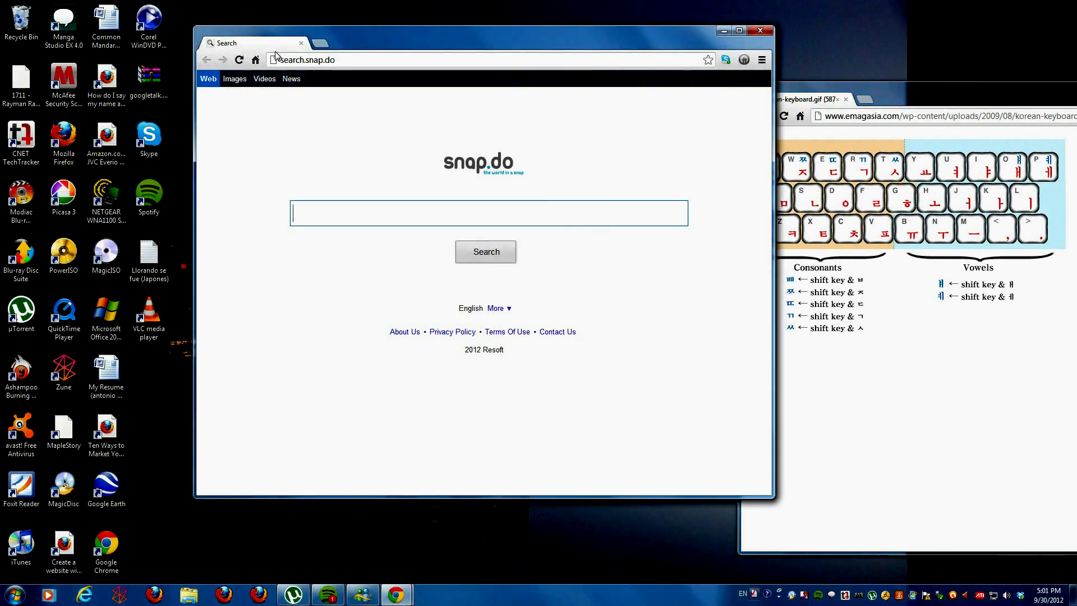
# - Open the Google homepage in a new tab
pyautogui.click(319, 43)
pyautogui.write('google.com')
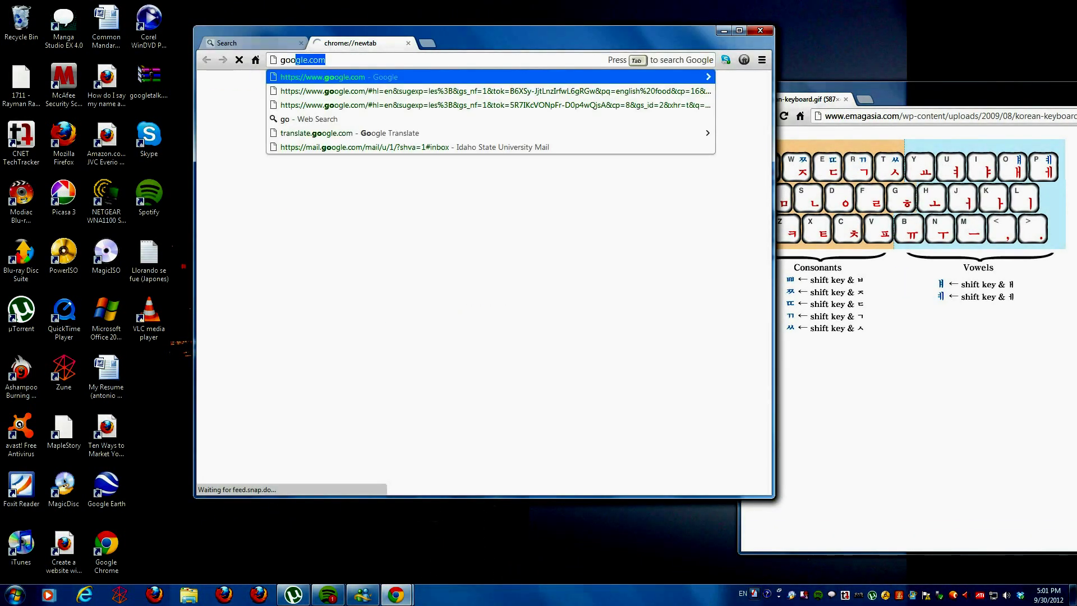
pyautogui.press('Return')
# - Switch the input language to Korean (Microsoft IME) from the language bar
pyautogui.click(743, 594)
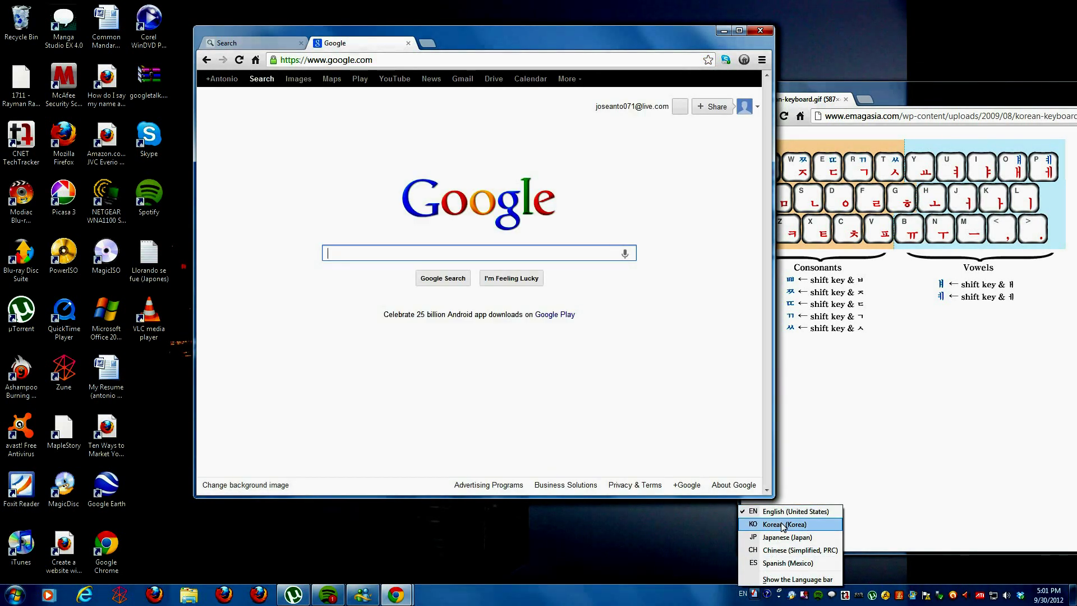
pyautogui.click(783, 524)
pyautogui.click(738, 598)
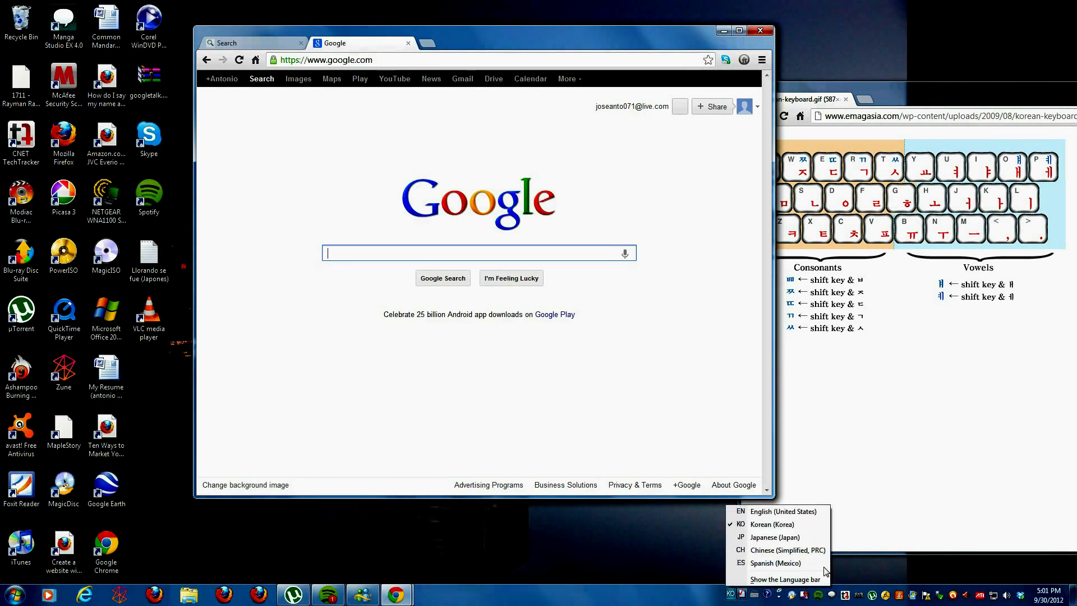
pyautogui.click(755, 595)
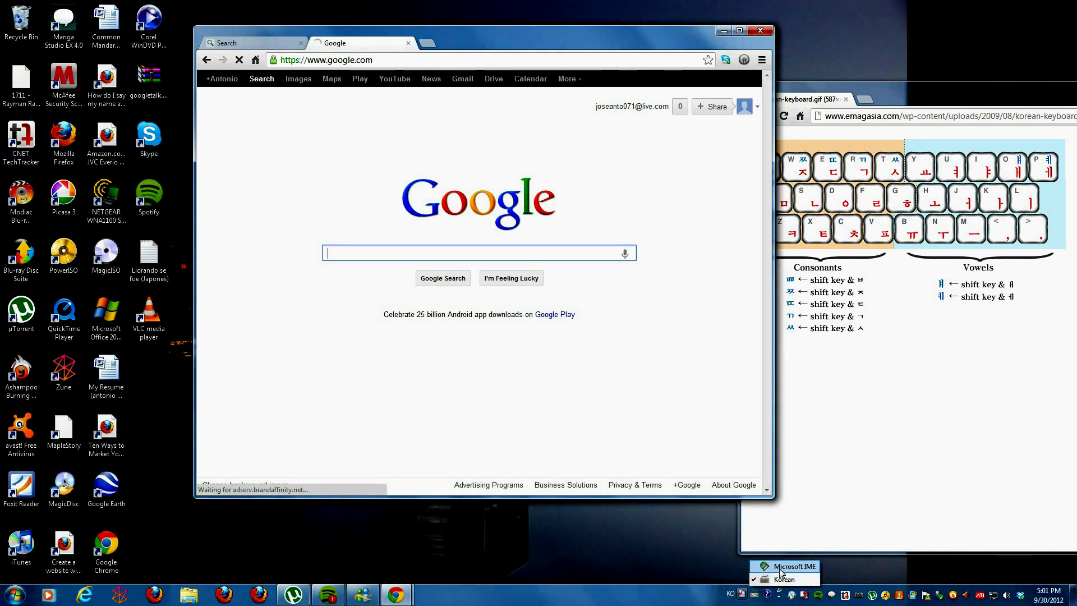
pyautogui.click(558, 351)
# - Move the Google window up-left and the Korean keyboard chart left so both show
pyautogui.click(940, 353)
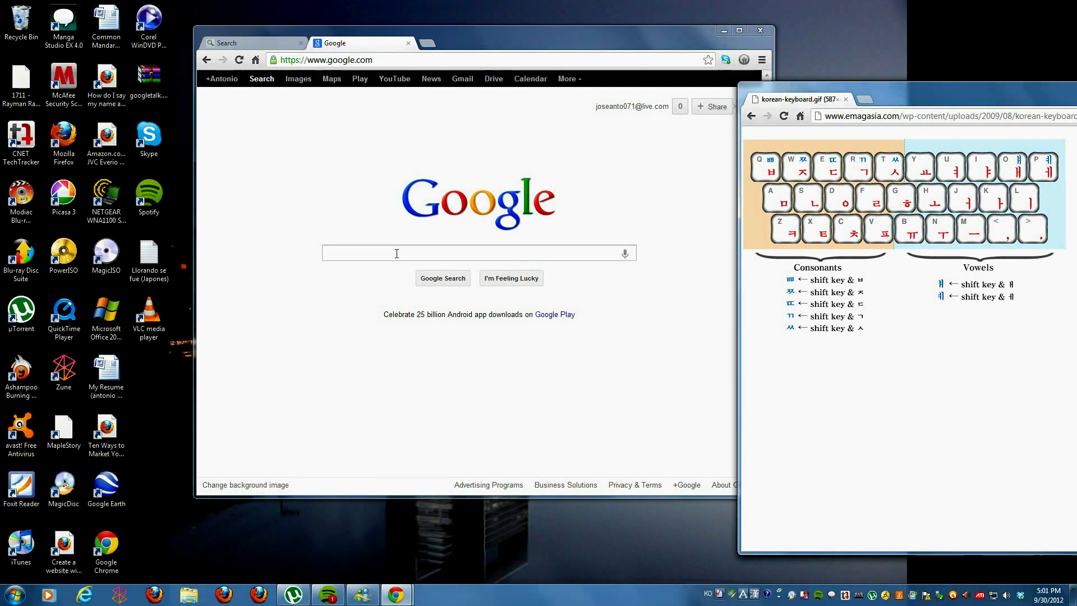
pyautogui.click(484, 28)
pyautogui.moveTo(483, 28); pyautogui.dragTo(375, 18)
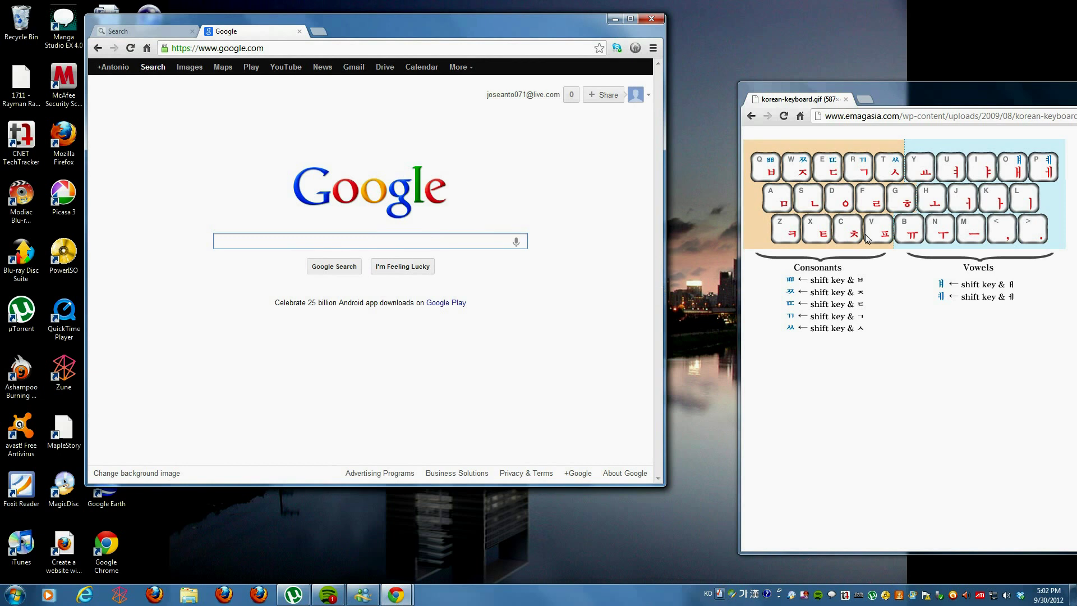
pyautogui.moveTo(947, 94); pyautogui.dragTo(766, 115)
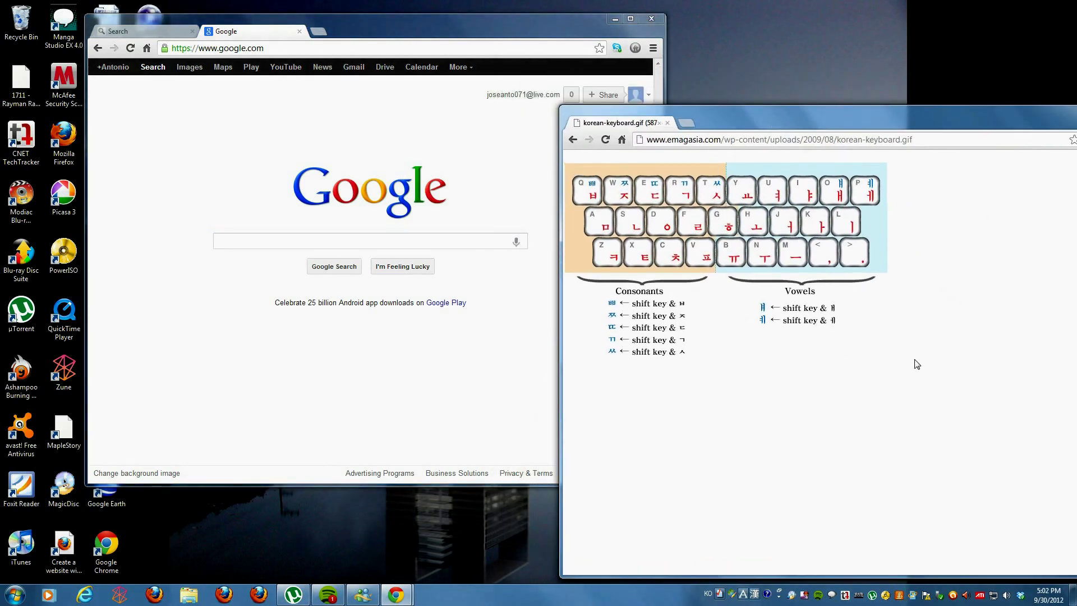
pyautogui.click(242, 238)
# - Switch to Hangul mode, type ㄴ in the Google search box, and search
pyautogui.press('Hangul')
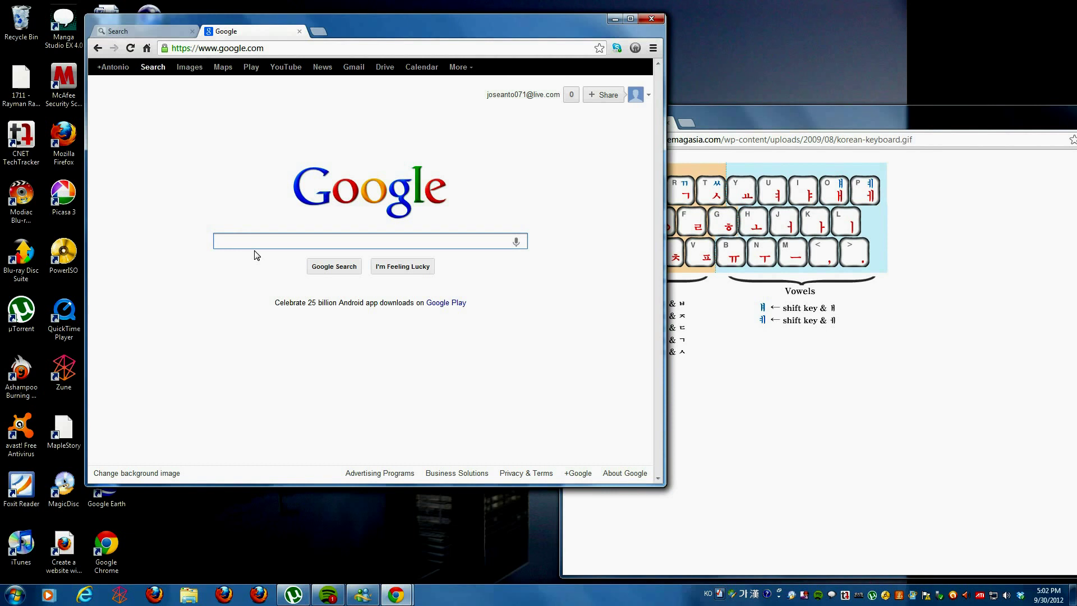
pyautogui.write('ㄴ')
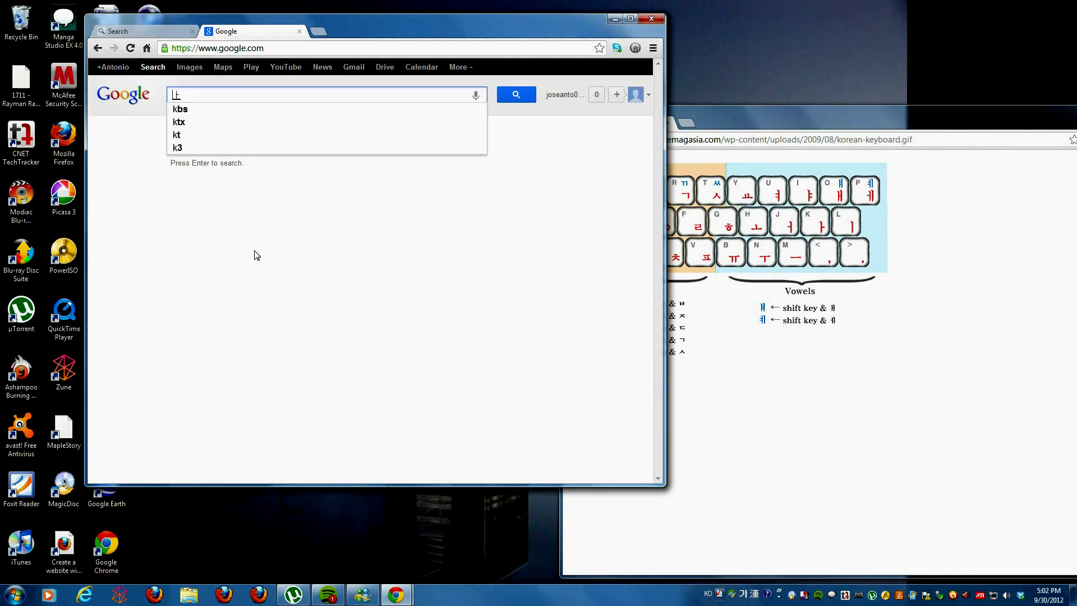
pyautogui.click(898, 437)
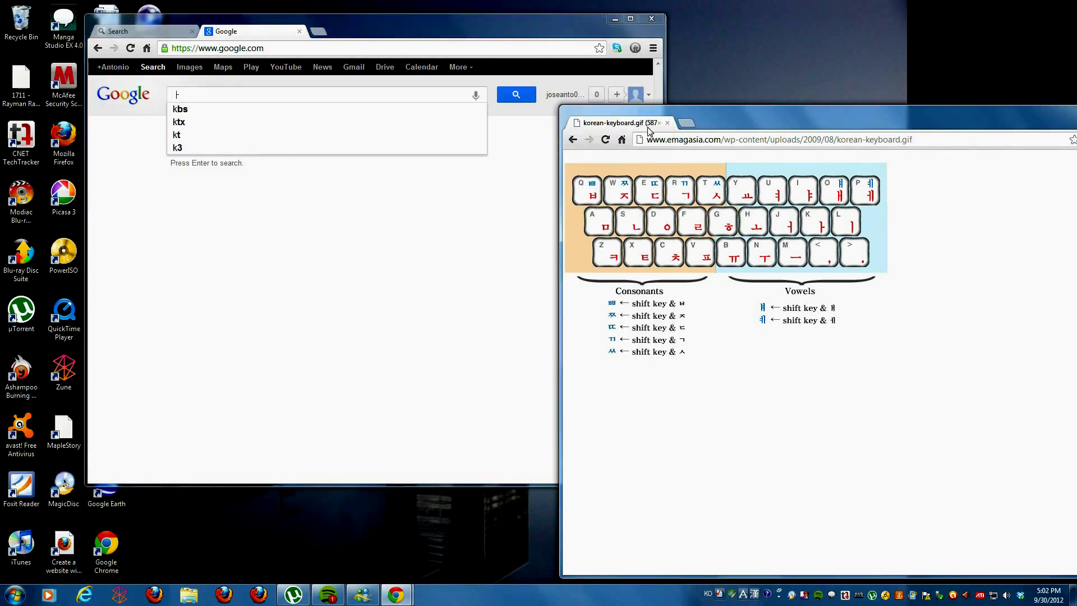
pyautogui.click(316, 94)
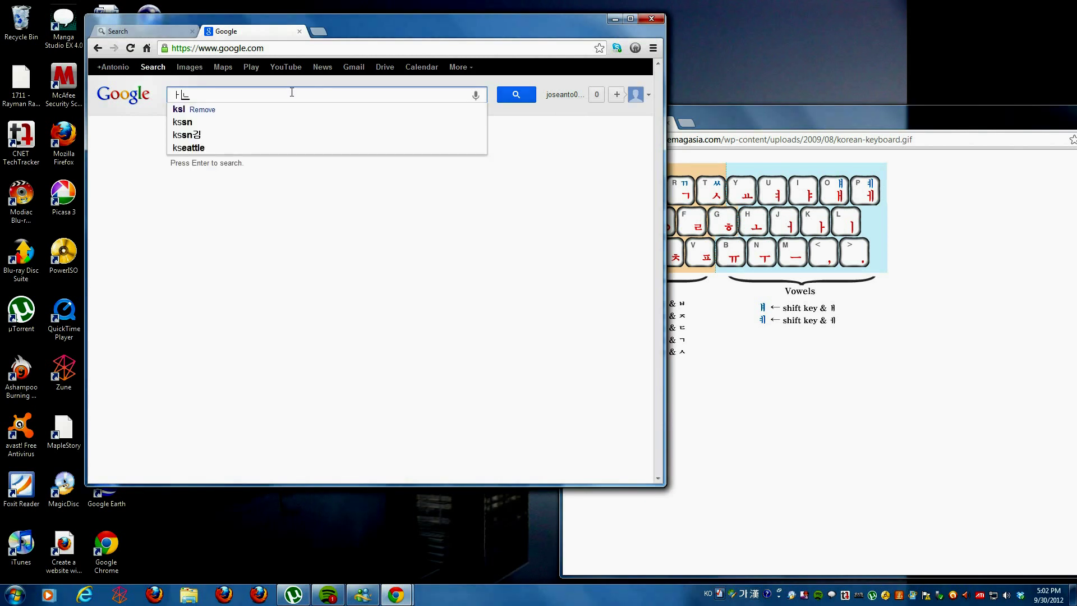
pyautogui.press('Return')
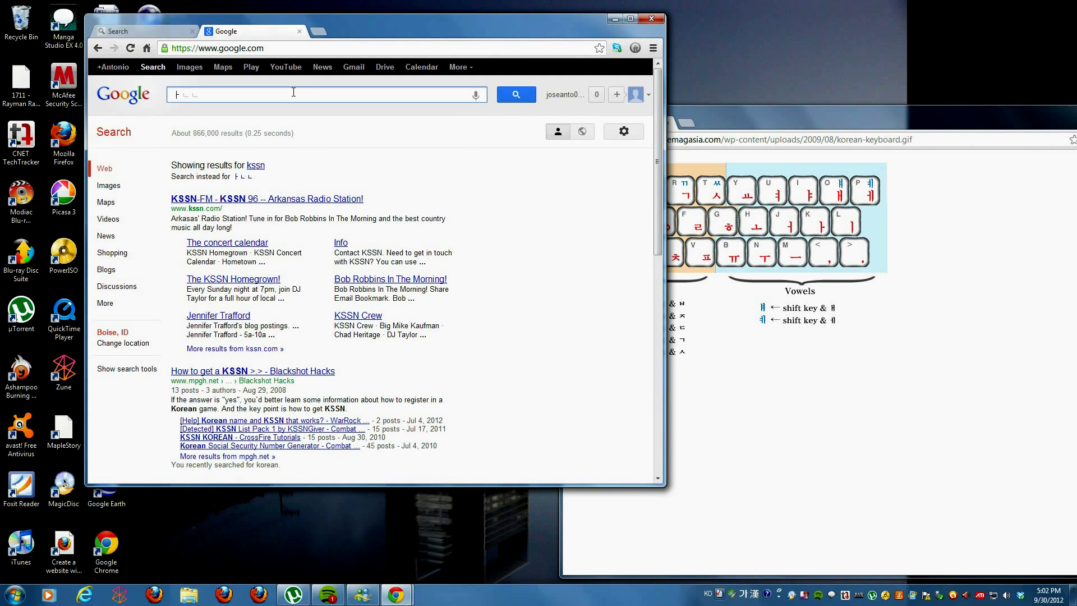
# - Delete the query's last letters and retype ㄴ, checking the keyboard chart
pyautogui.press('Delete')
pyautogui.press('Delete')
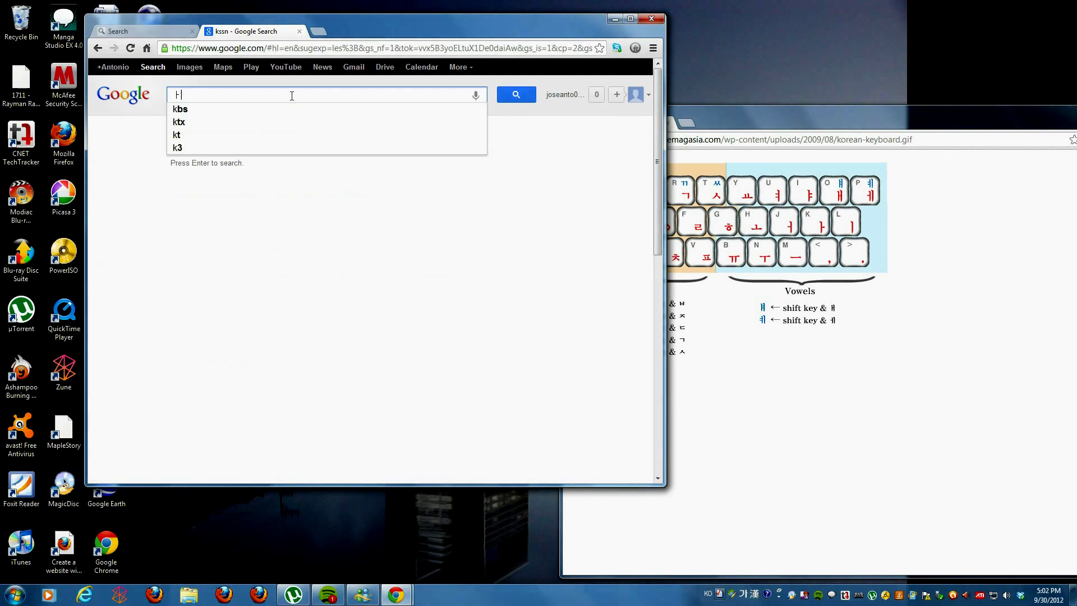
pyautogui.write('ㄴ')
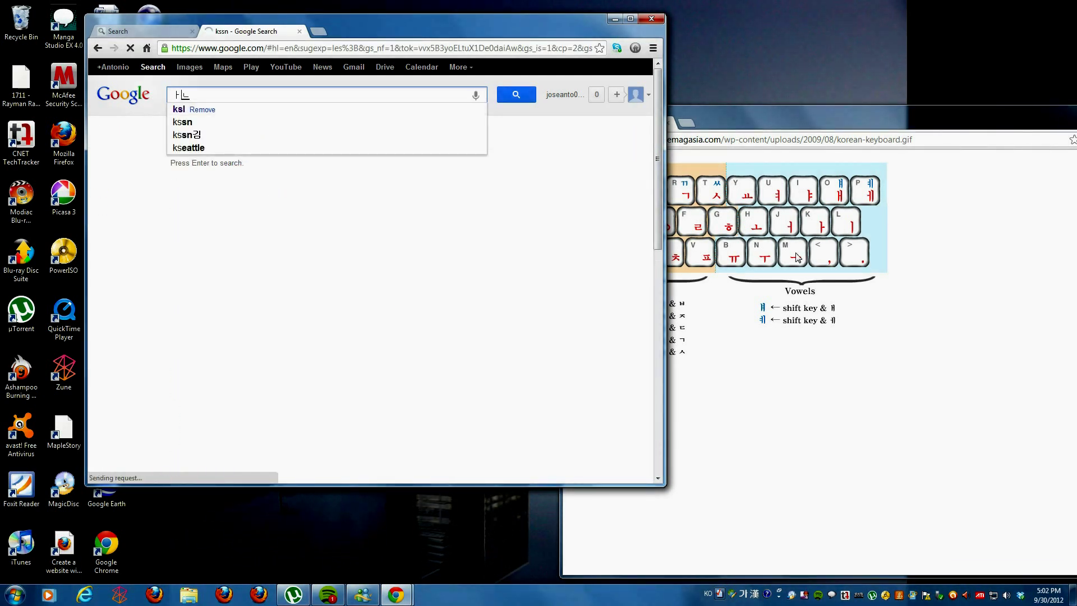
pyautogui.click(800, 200)
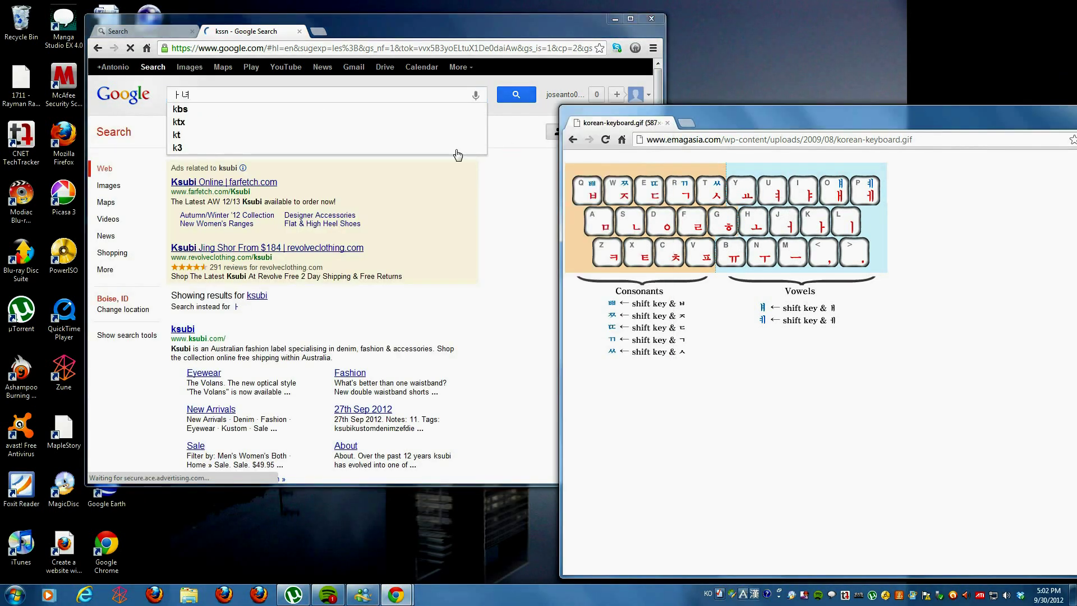
pyautogui.click(206, 93)
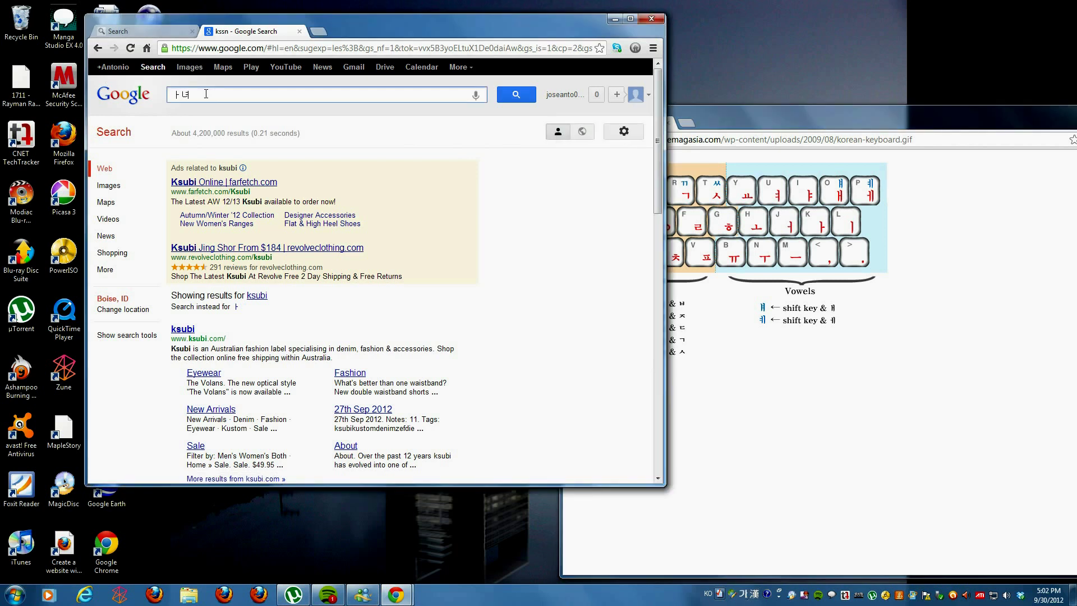
pyautogui.click(787, 119)
pyautogui.click(273, 93)
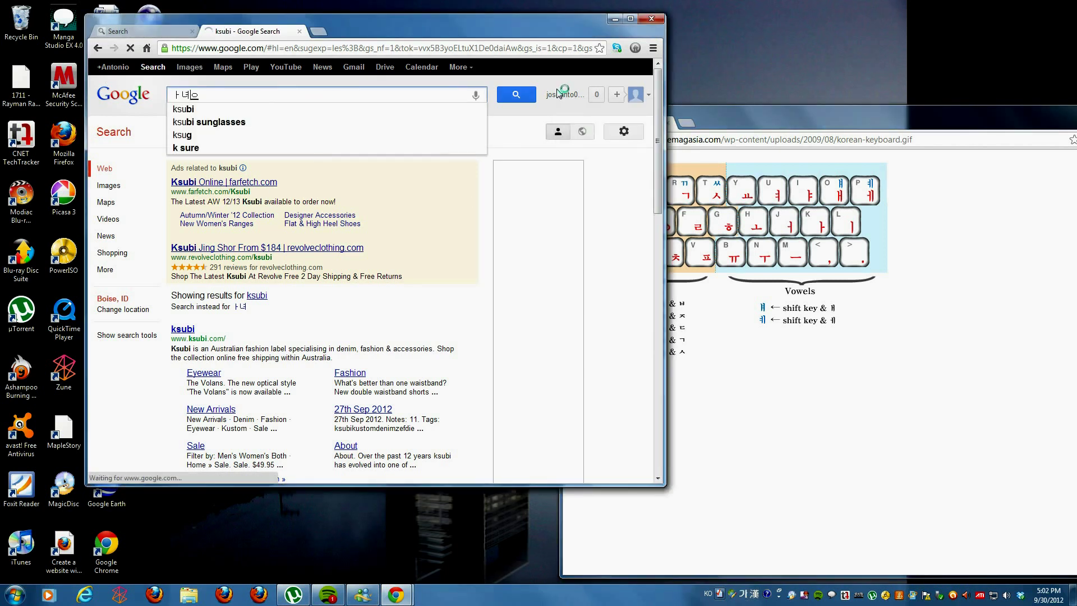
# - Add ㅇ and ㄴ to the Hangul query and run the Korean search
pyautogui.write('ㅇ')
pyautogui.click(787, 119)
pyautogui.click(241, 93)
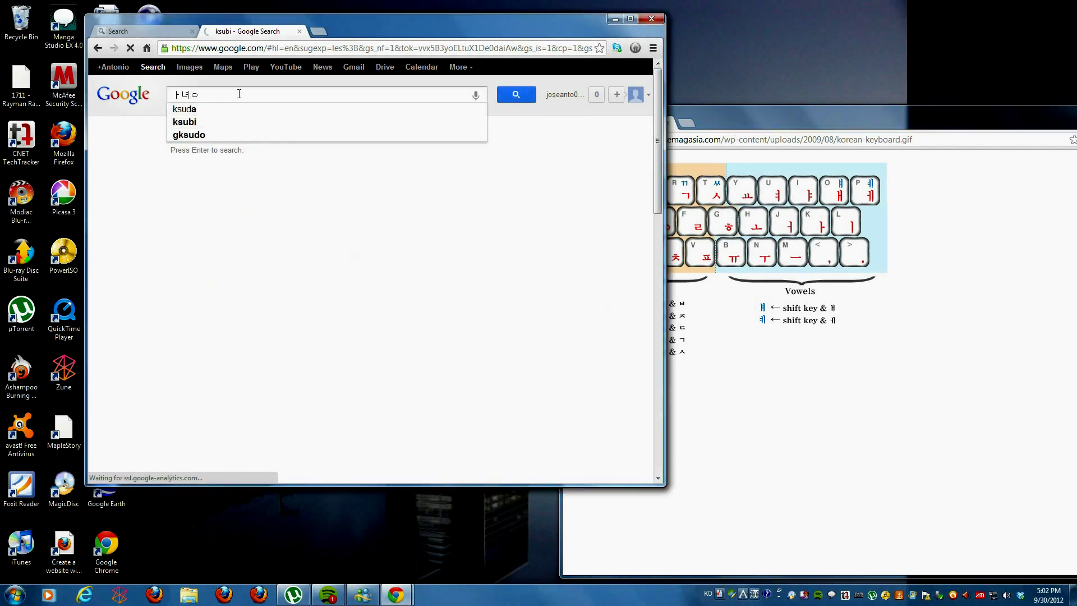
pyautogui.click(740, 130)
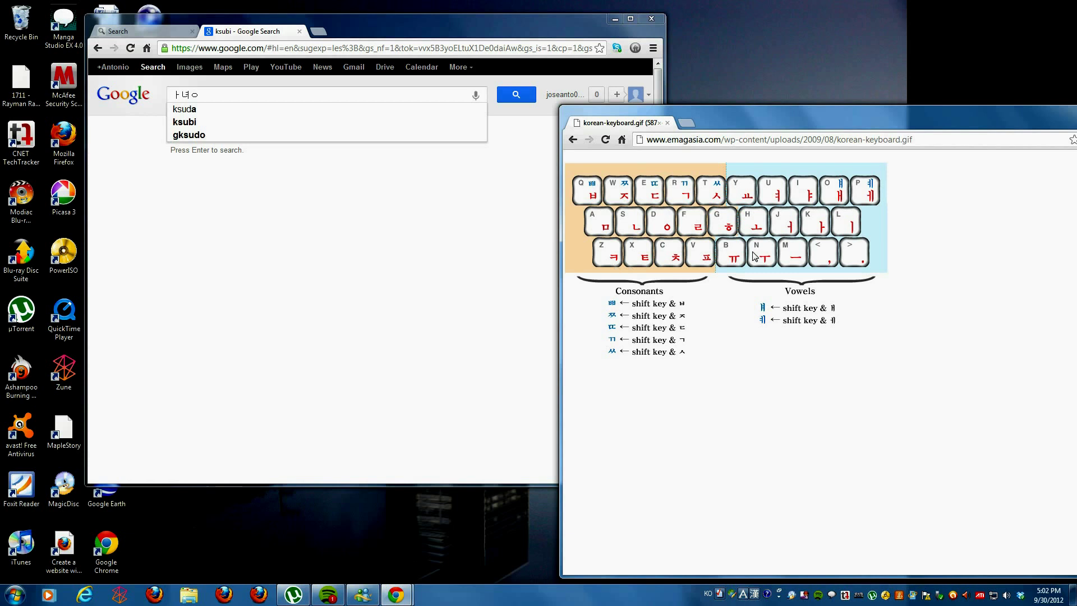
pyautogui.click(236, 93)
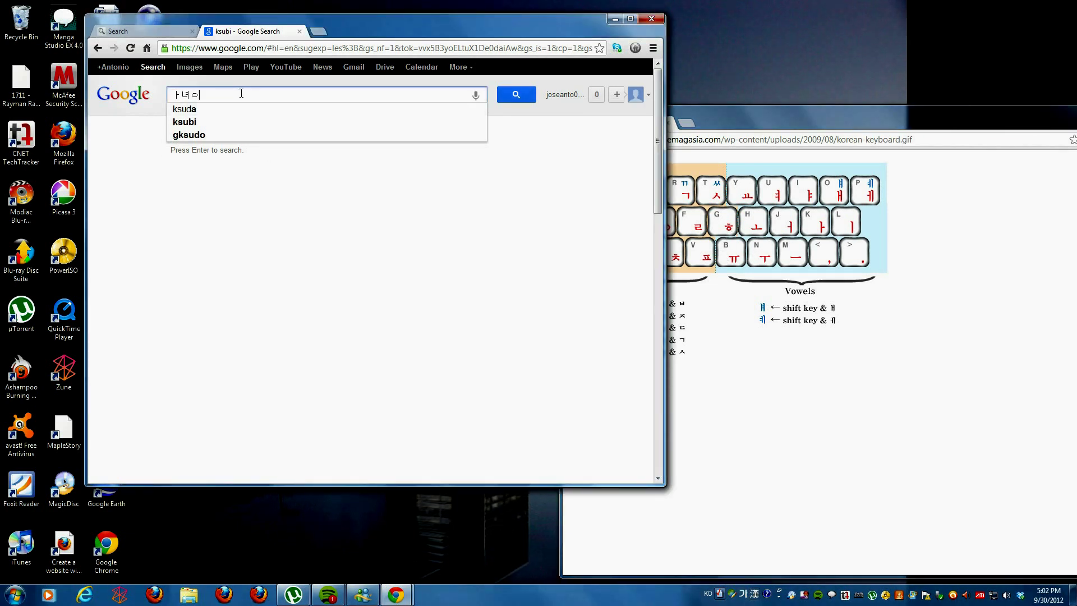
pyautogui.write('ㄴㄷ')
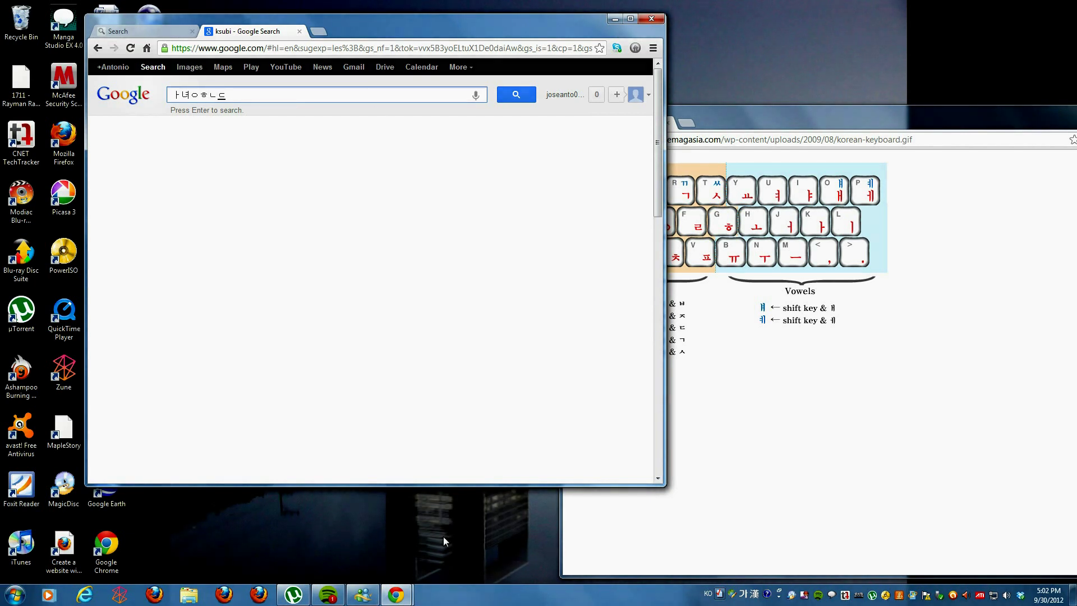
pyautogui.press('Return')
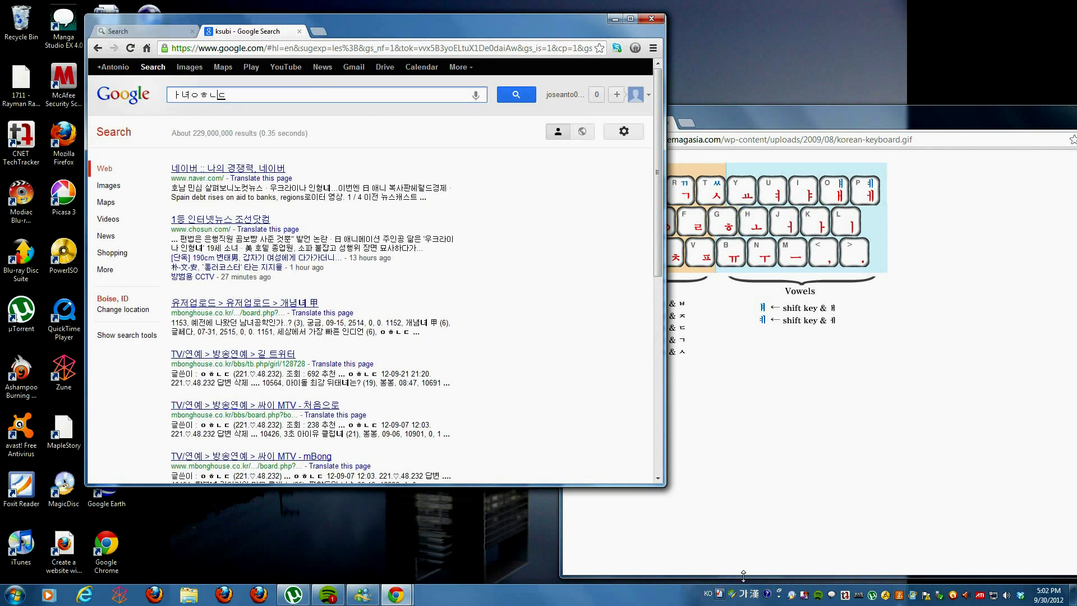
pyautogui.click(707, 594)
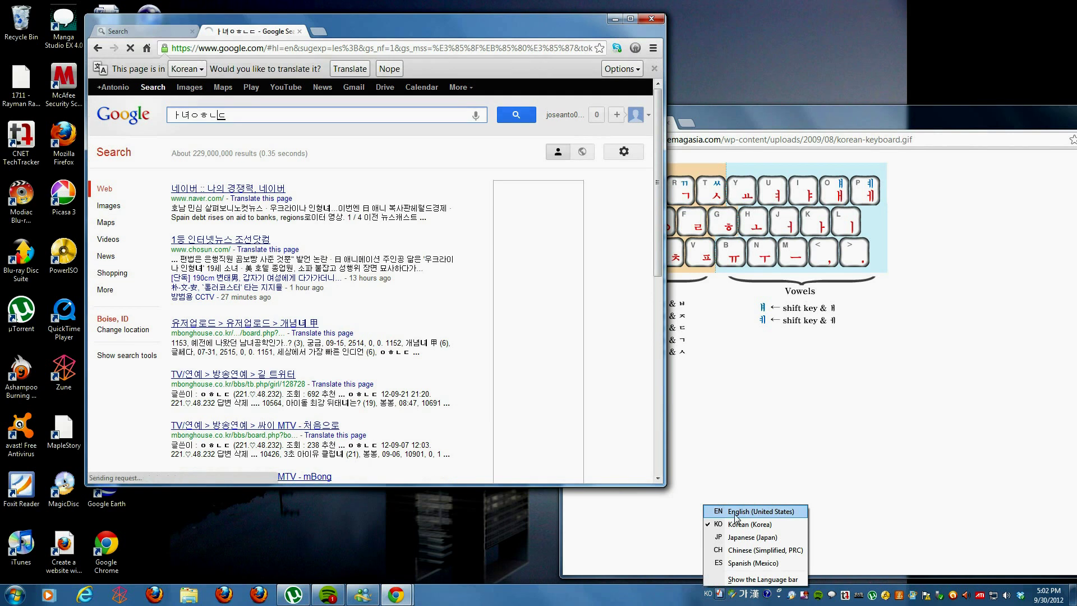
# - Switch input back to English and highlight the character 형 in the first result
pyautogui.click(736, 517)
pyautogui.hotkey('ctrl', 'a')
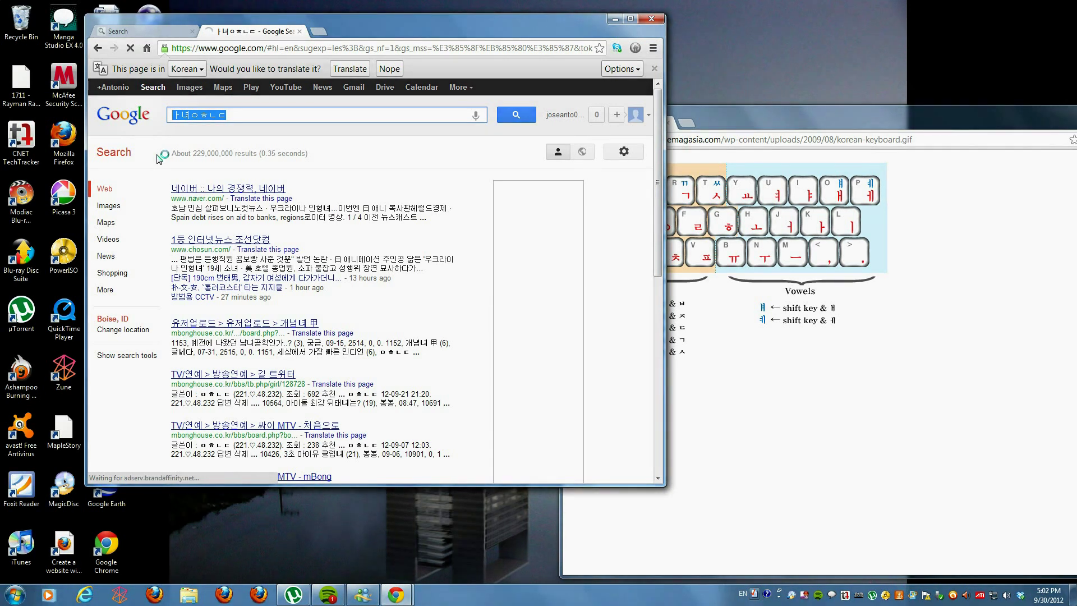
pyautogui.click(194, 116)
pyautogui.click(765, 307)
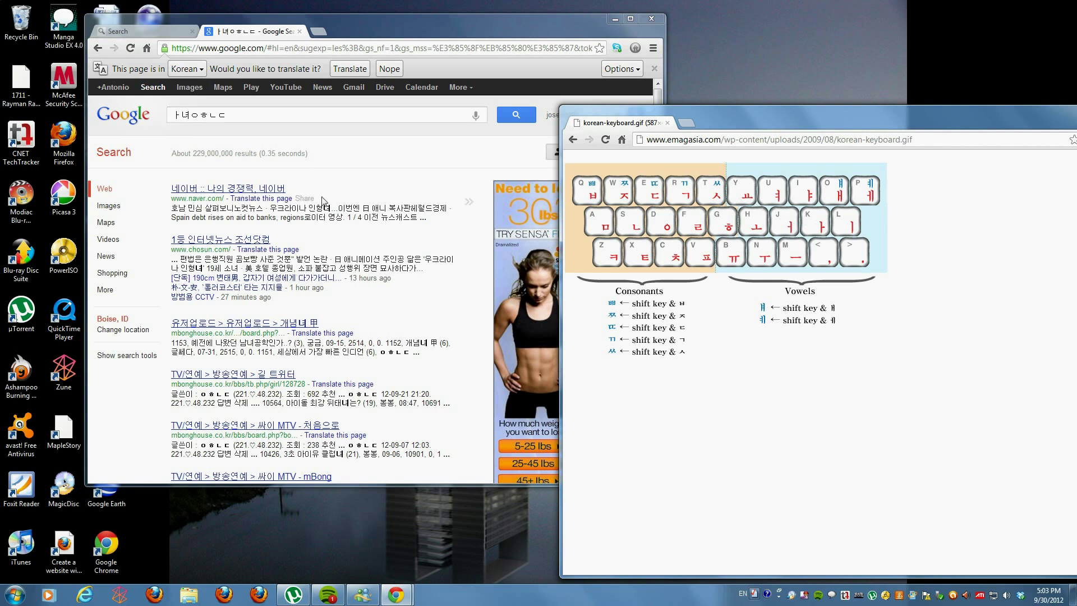
pyautogui.moveTo(317, 209); pyautogui.dragTo(324, 209)
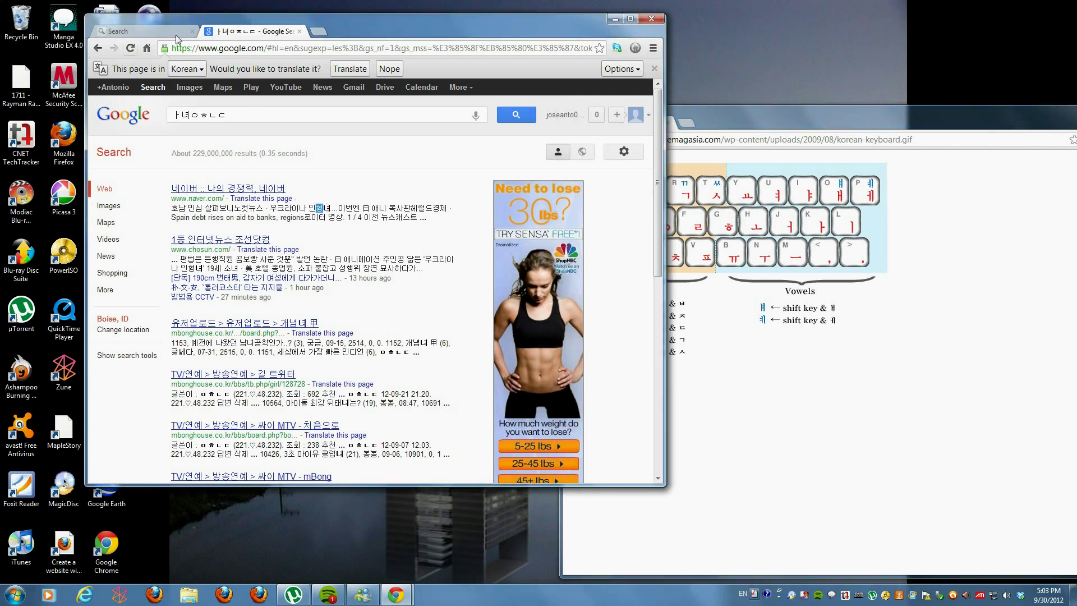
# - Keep English (United States) as the input language, open a new tab, and return to the results
pyautogui.click(742, 594)
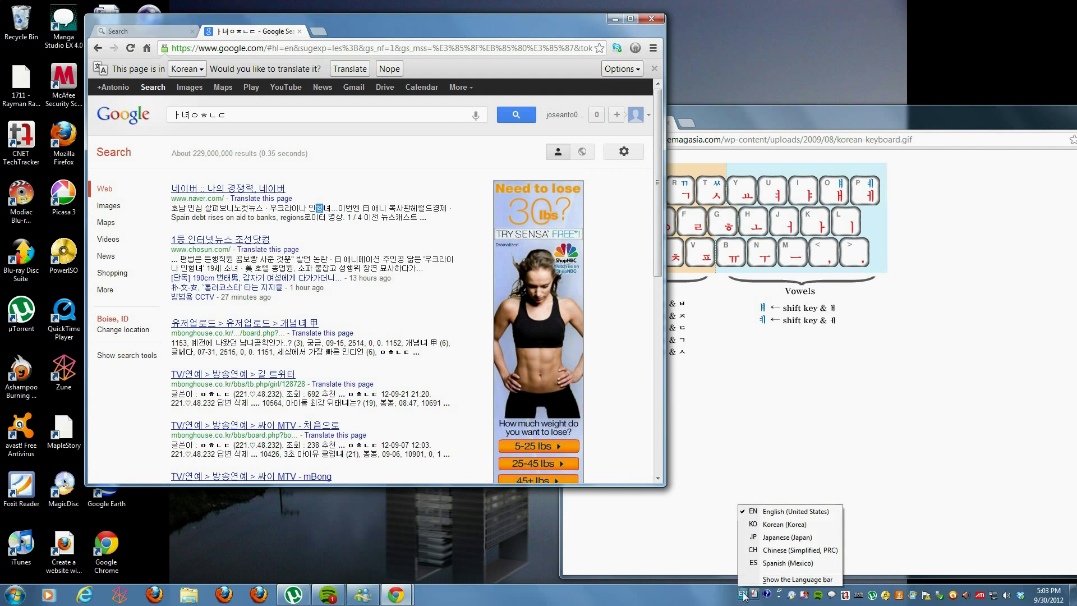
pyautogui.click(772, 512)
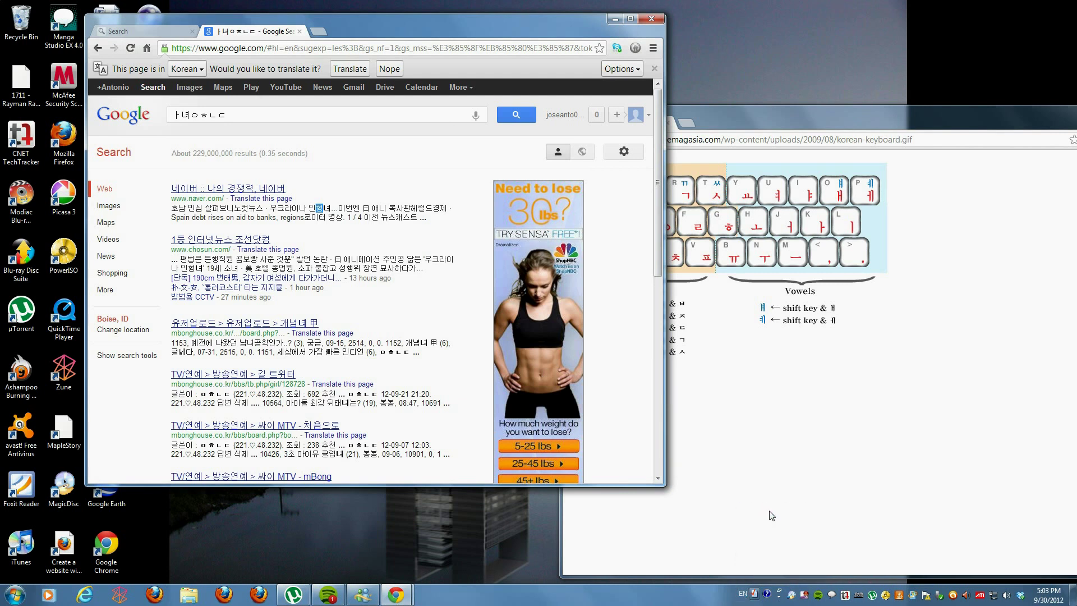
pyautogui.click(258, 115)
pyautogui.click(321, 31)
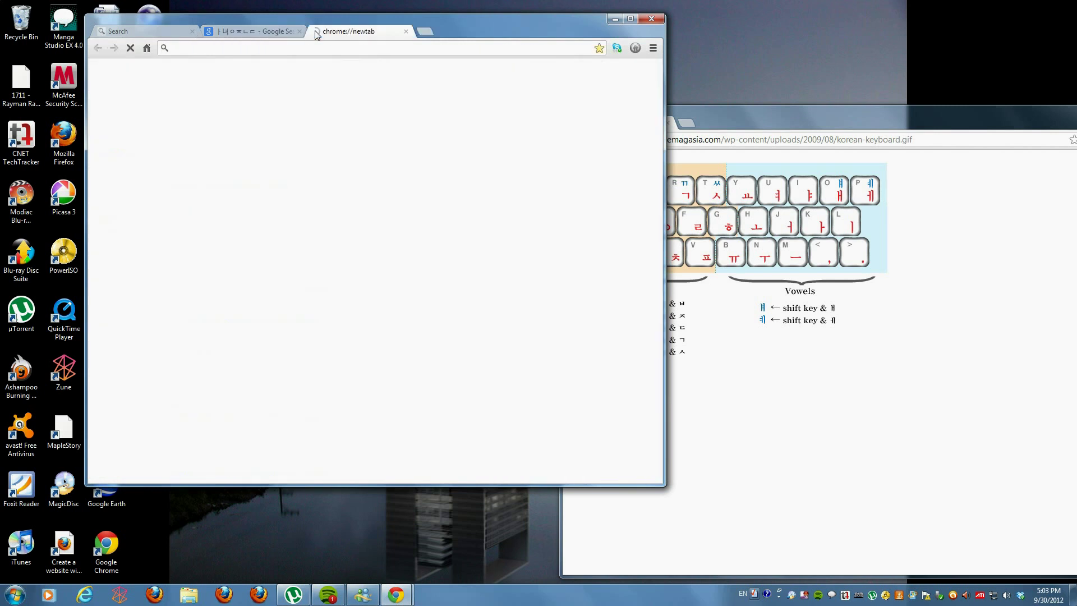
pyautogui.click(286, 34)
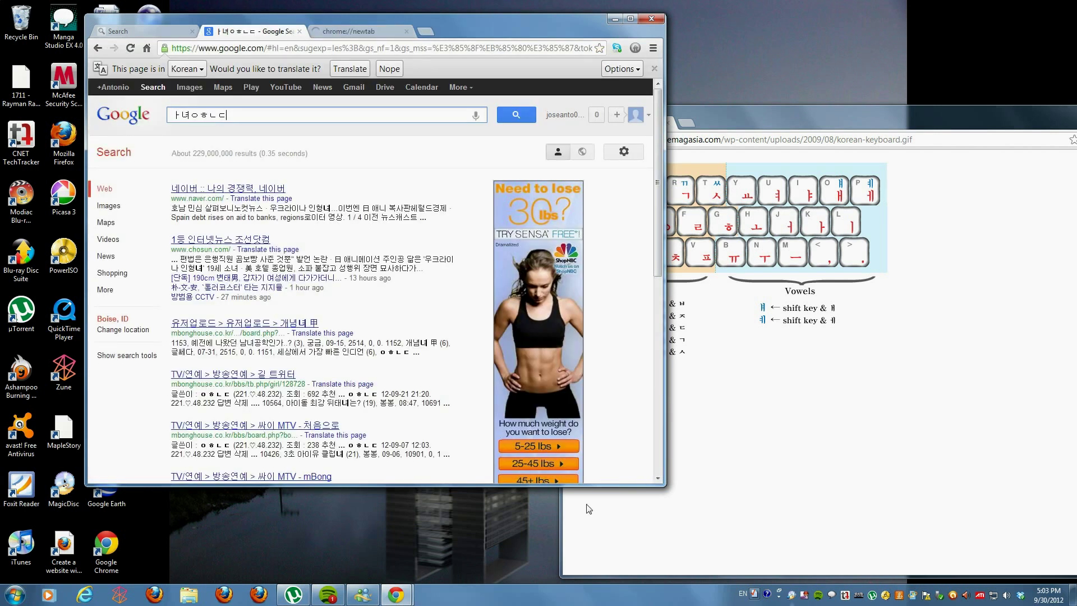